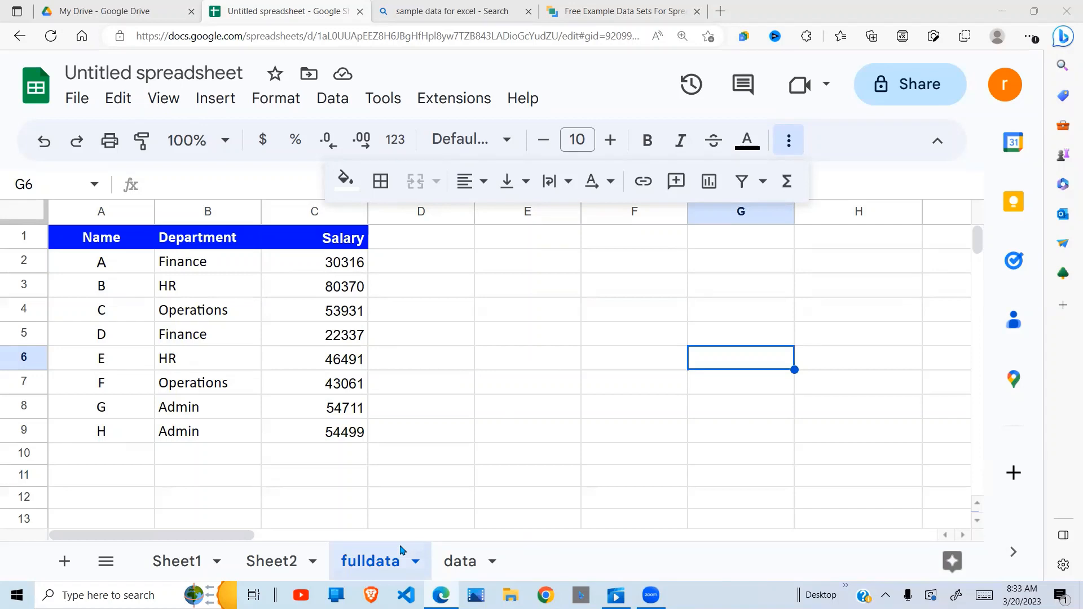
Compare the employee table on the fulldata sheet with the header-only table on the data sheet.
{"action": "left_click", "coordinate": [454, 561]}
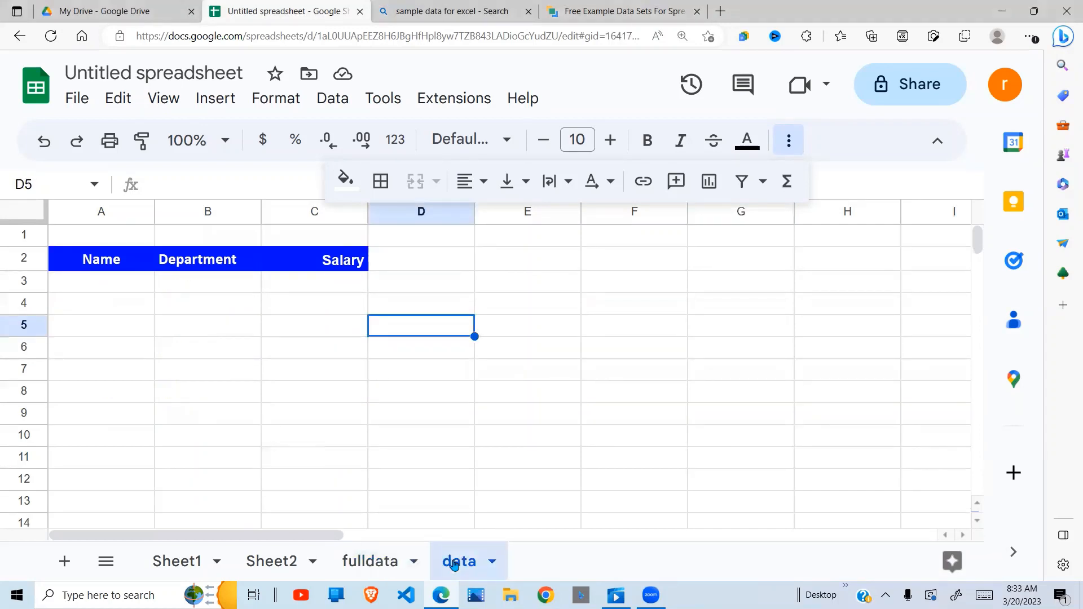
{"action": "left_click", "coordinate": [351, 563]}
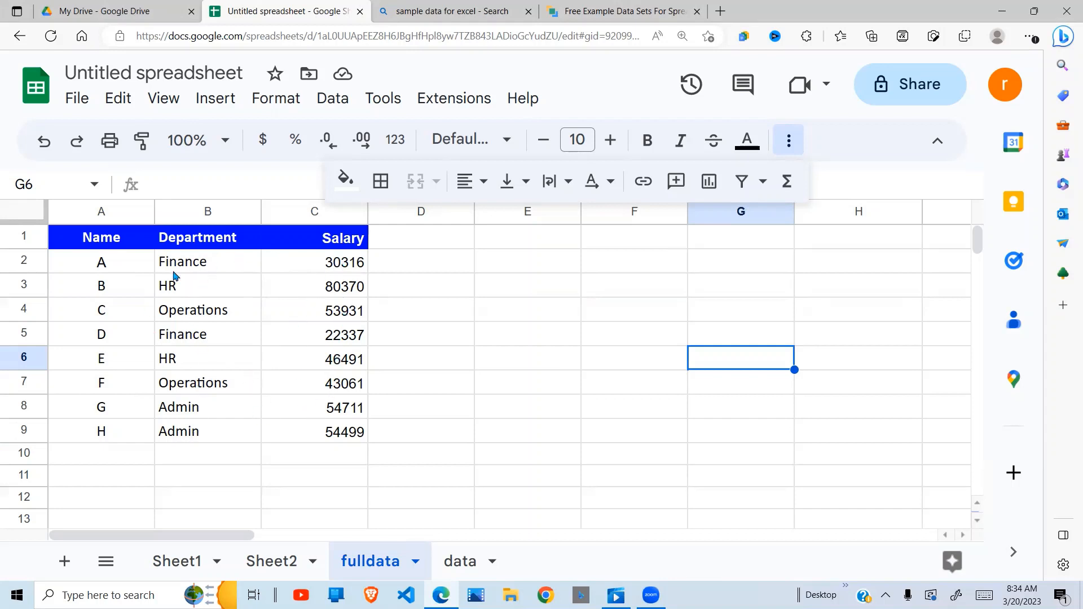
{"action": "left_click", "coordinate": [471, 561]}
{"action": "left_click", "coordinate": [382, 565]}
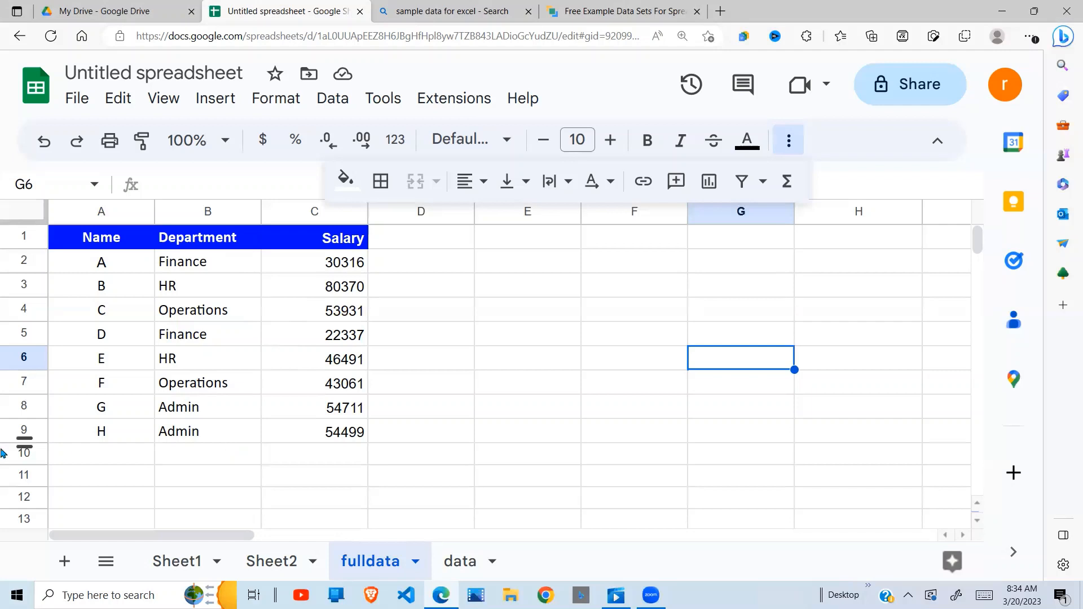
Start a FILTER formula in cell A3 of the data sheet with fulldata!A2:C9 as its range.
{"action": "left_click", "coordinate": [467, 562]}
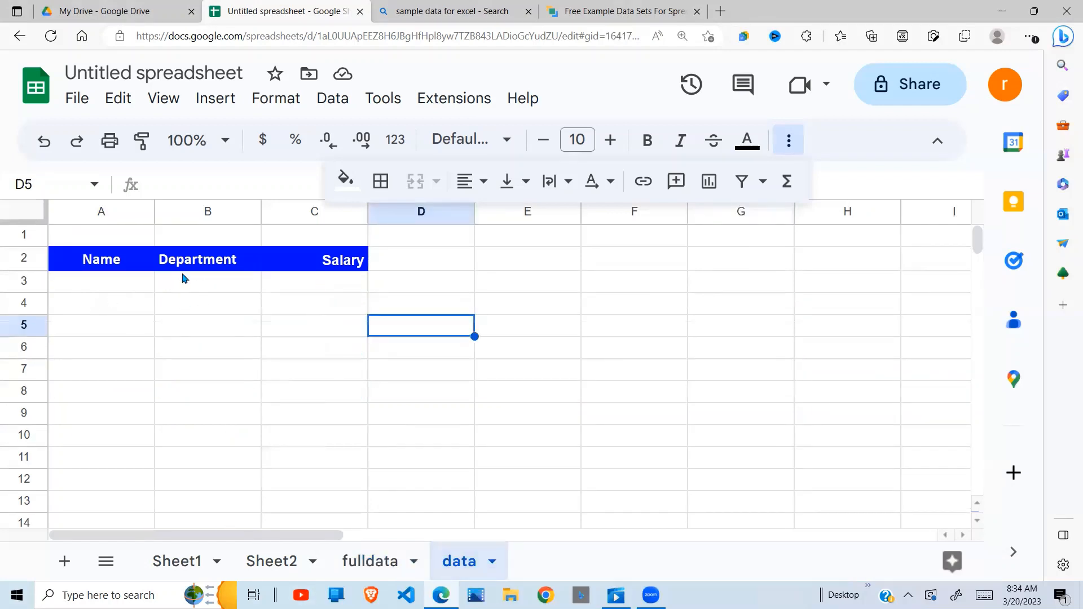
{"action": "left_click", "coordinate": [125, 290]}
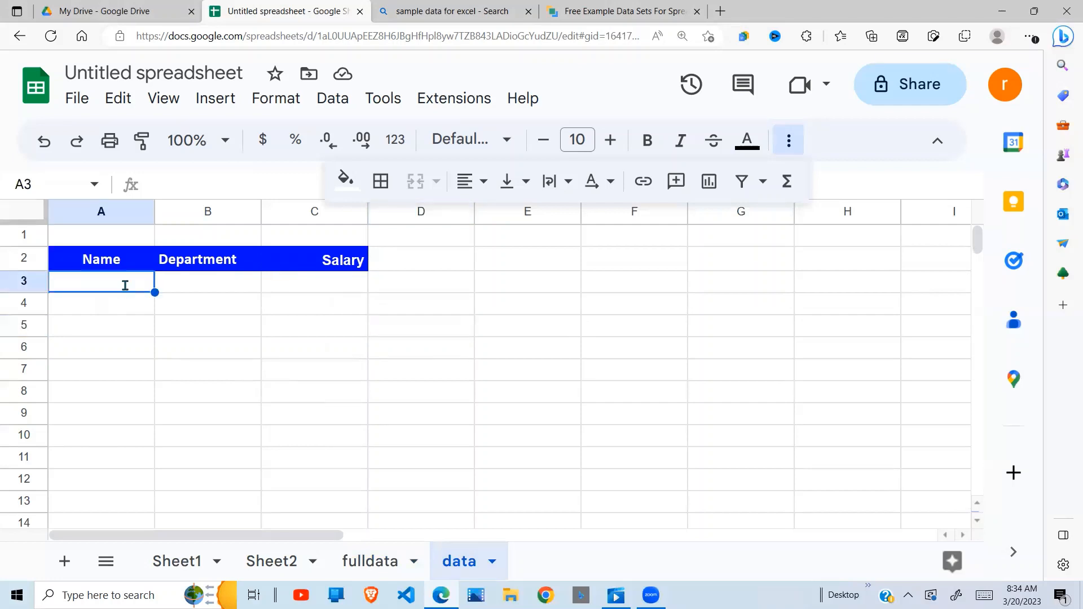
{"action": "type", "text": "=filter("}
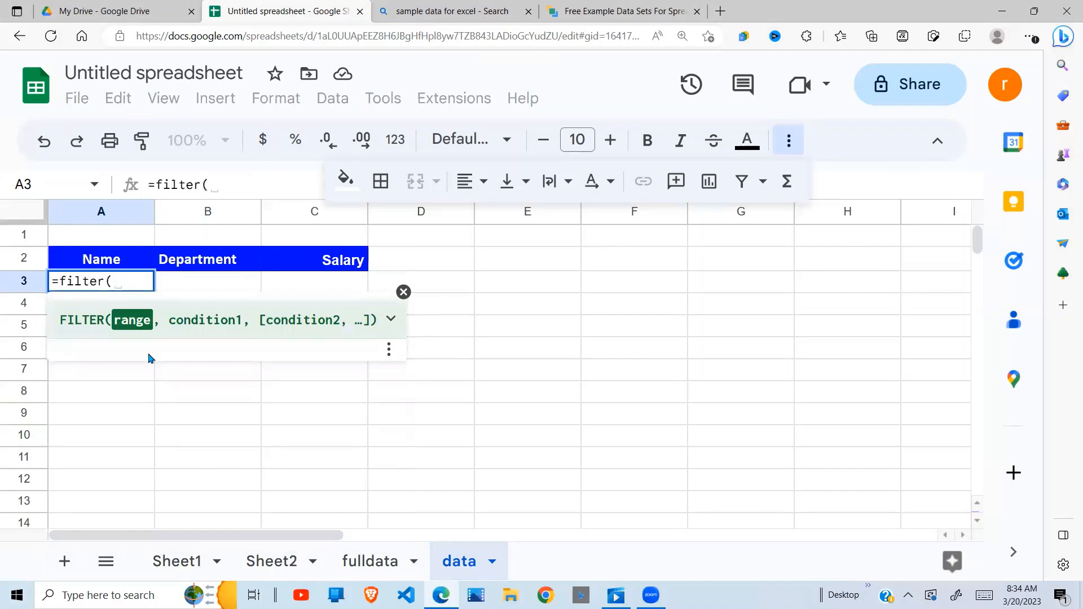
{"action": "left_click", "coordinate": [402, 559]}
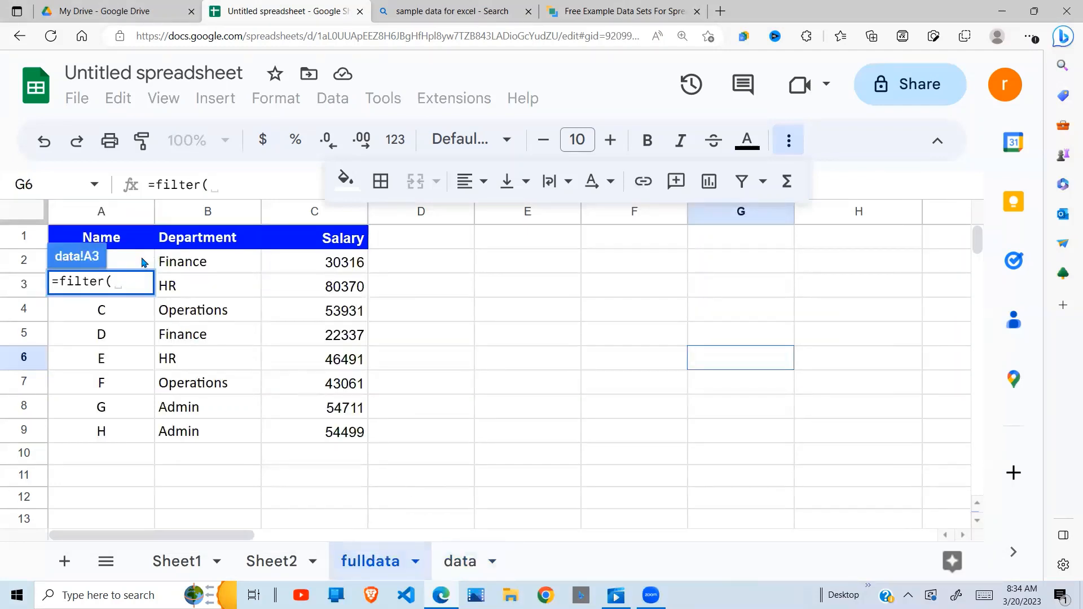
{"action": "left_click_drag", "start_coordinate": [141, 263], "coordinate": [339, 436]}
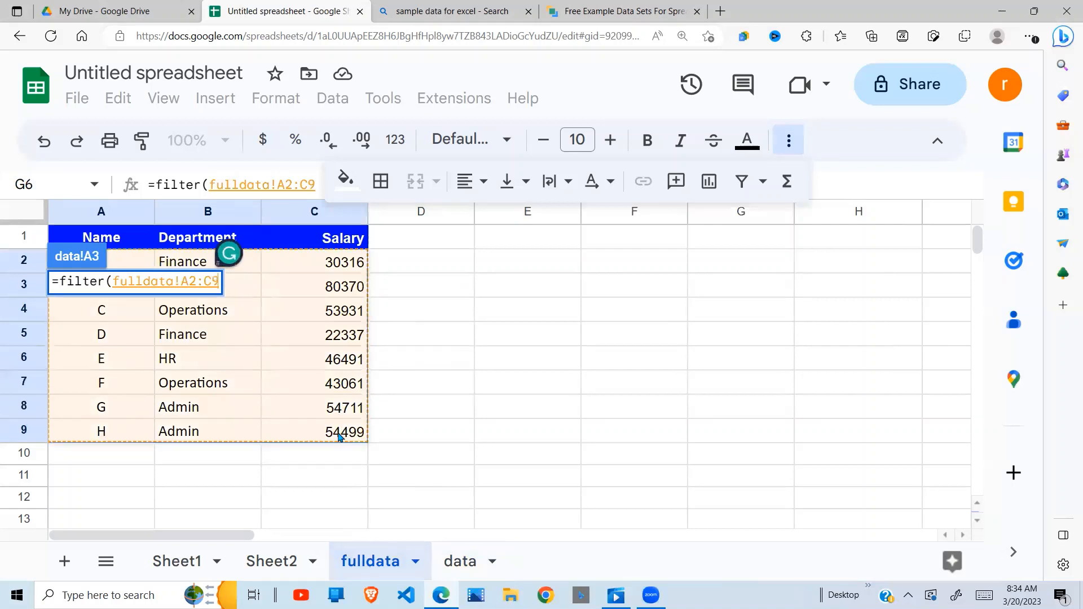
{"action": "type", "text": ","}
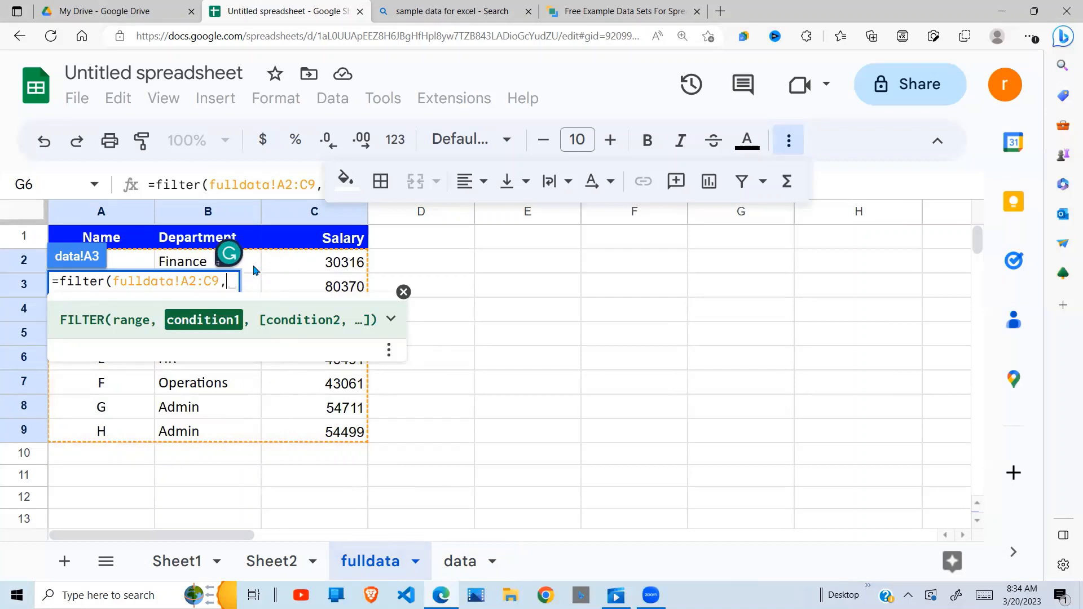
Complete the FILTER formula with the condition fulldata!B2:B9="Finance" and enter it.
{"action": "left_click_drag", "start_coordinate": [252, 265], "coordinate": [226, 433]}
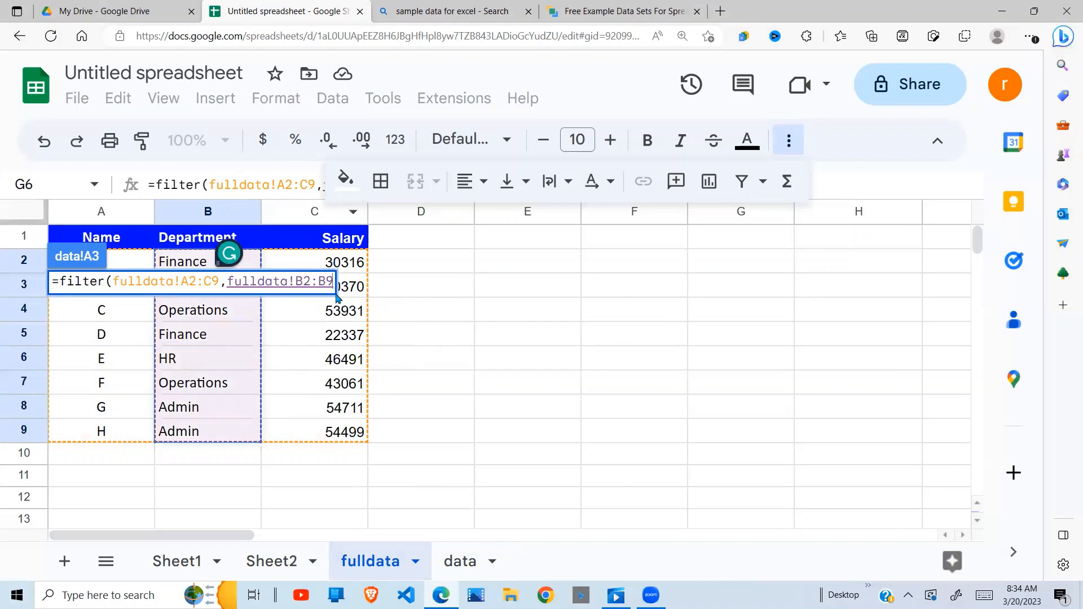
{"action": "type", "text": "="}
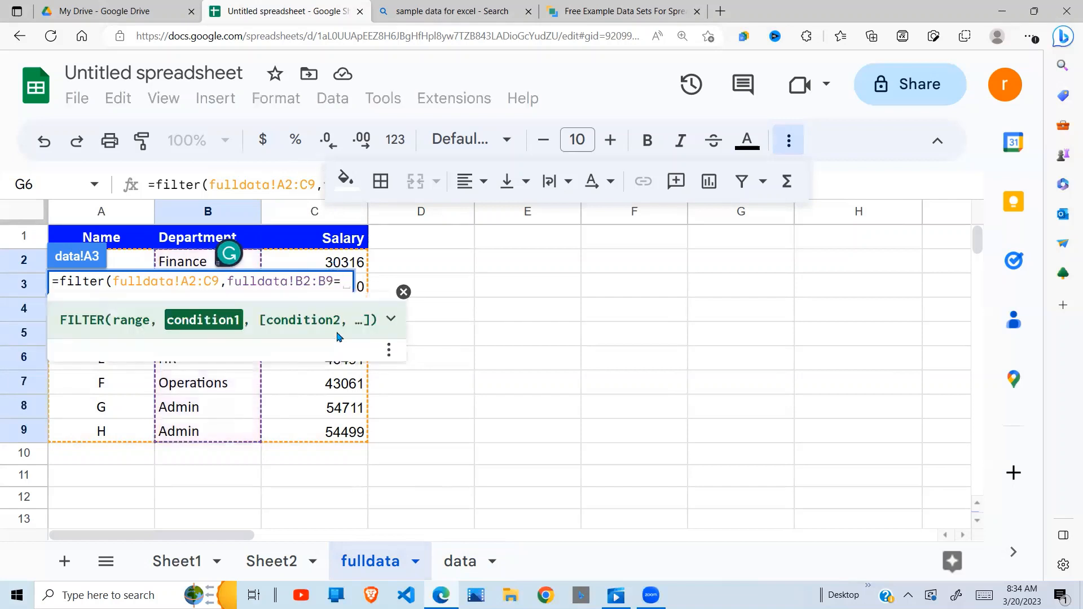
{"action": "type", "text": "\"F"}
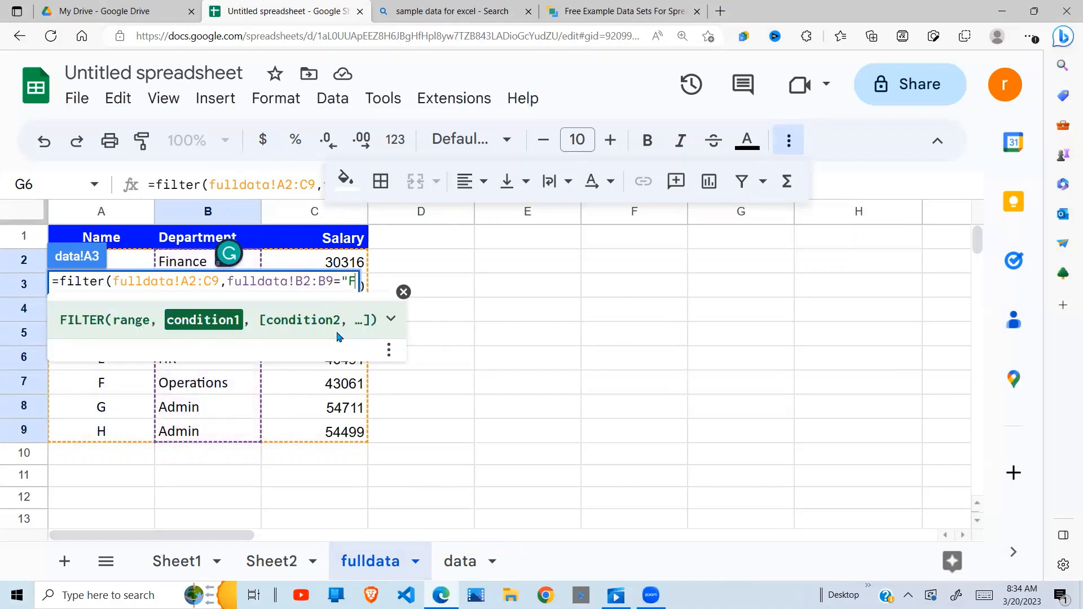
{"action": "type", "text": "inance"}
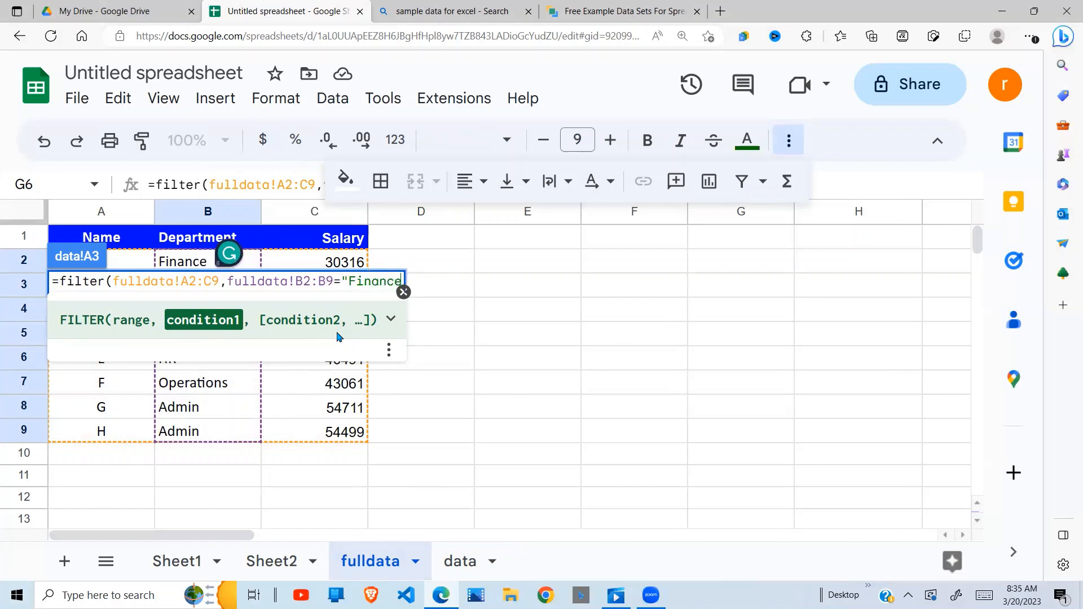
{"action": "type", "text": "\""}
{"action": "type", "text": ")"}
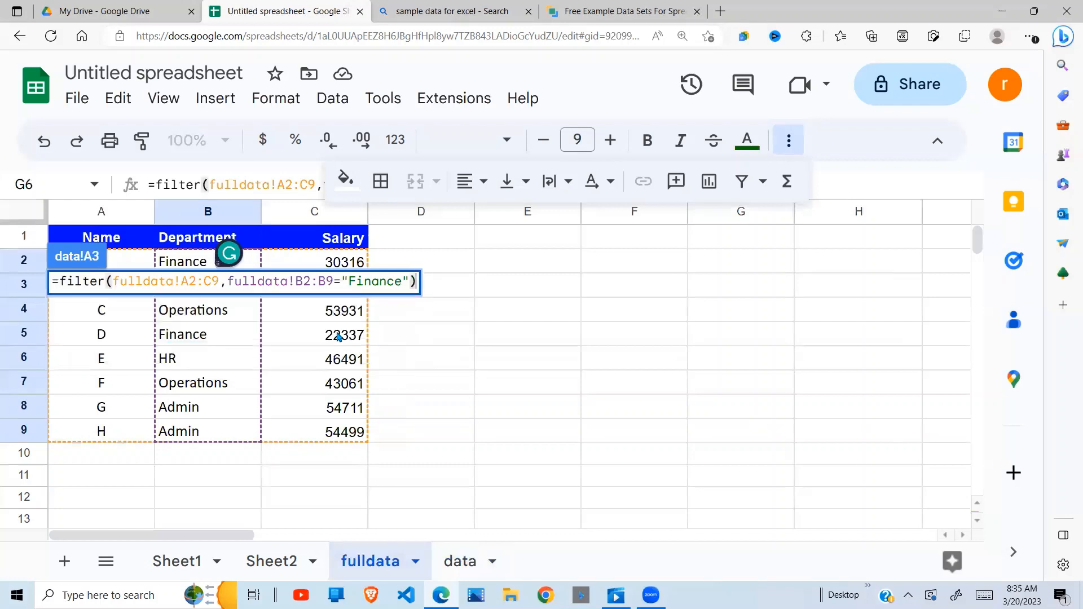
{"action": "key", "text": "Return"}
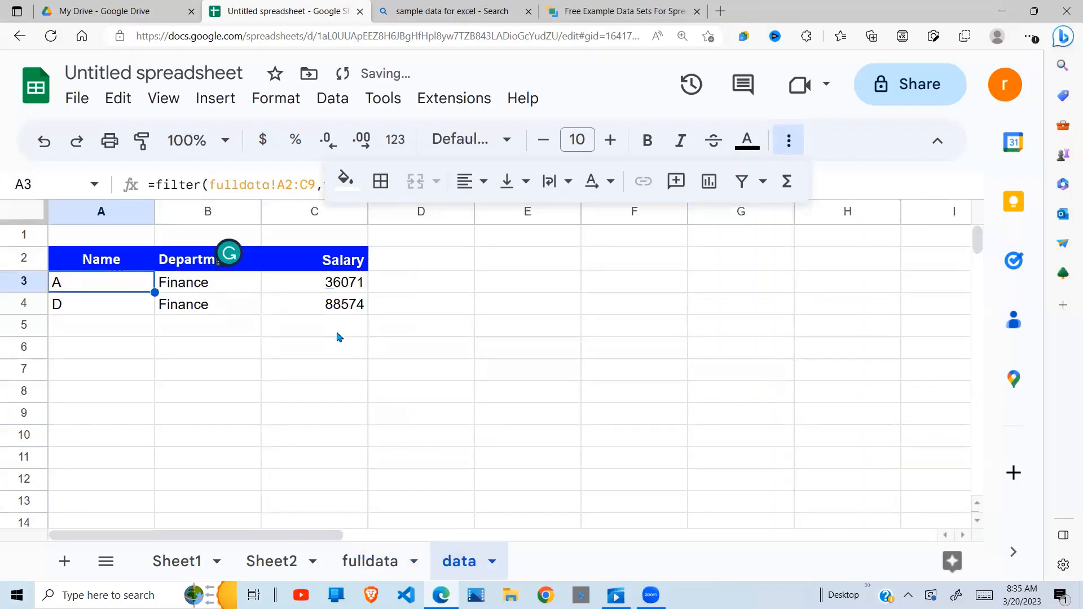
Review the filtered rows on the data sheet and the full formula in cell A3.
{"action": "left_click", "coordinate": [182, 310]}
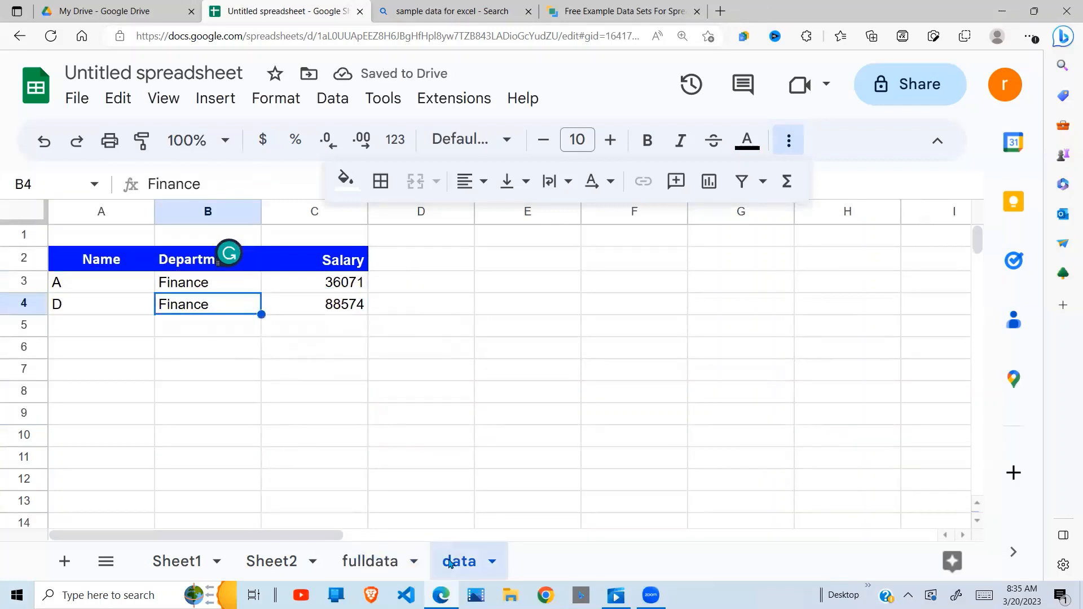
{"action": "left_click", "coordinate": [209, 292]}
{"action": "left_click", "coordinate": [79, 304]}
{"action": "left_click", "coordinate": [199, 303]}
{"action": "left_click", "coordinate": [316, 309]}
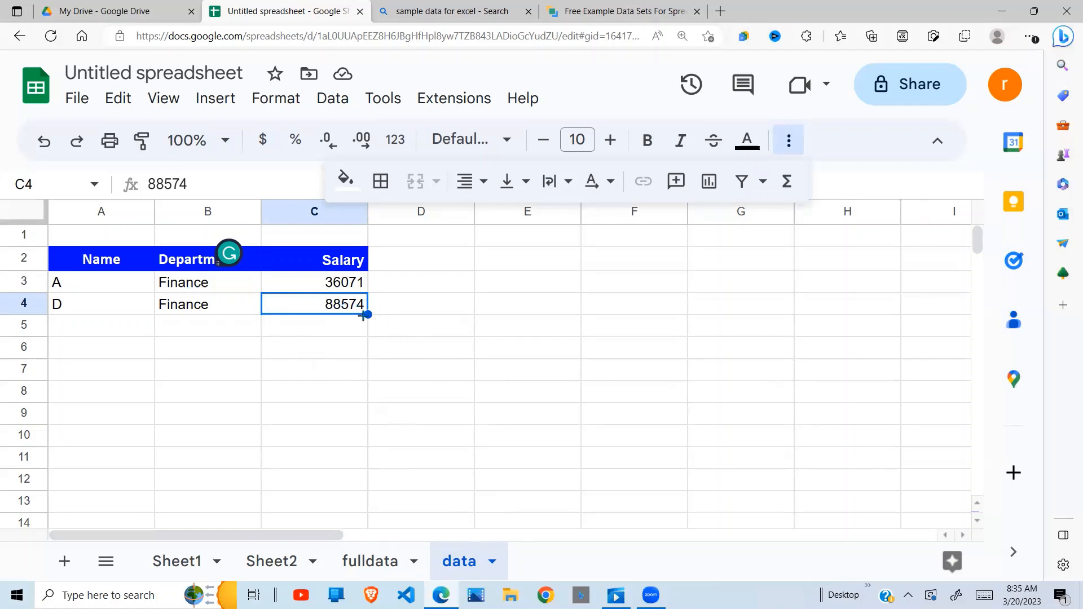
{"action": "left_click", "coordinate": [88, 286]}
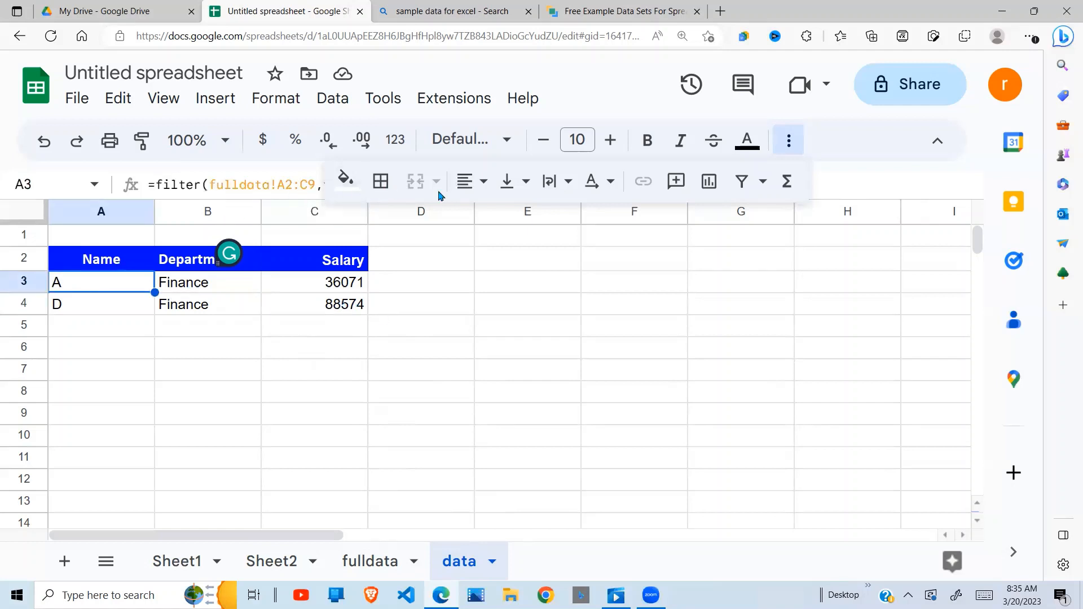
{"action": "left_click", "coordinate": [808, 151]}
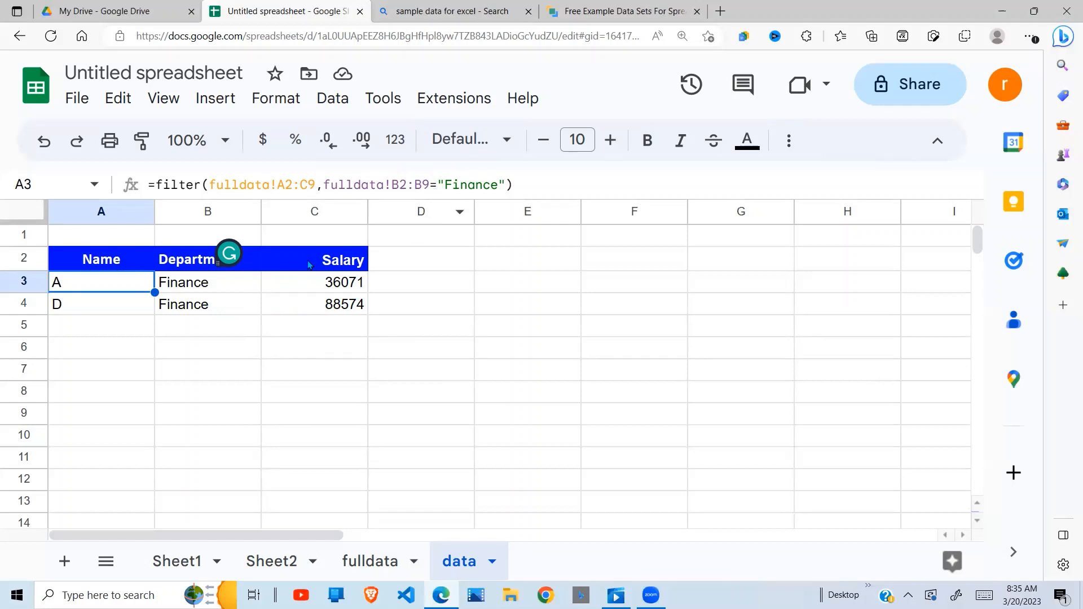
Insert a dropdown in cell E2 of the data sheet.
{"action": "left_click", "coordinate": [520, 269]}
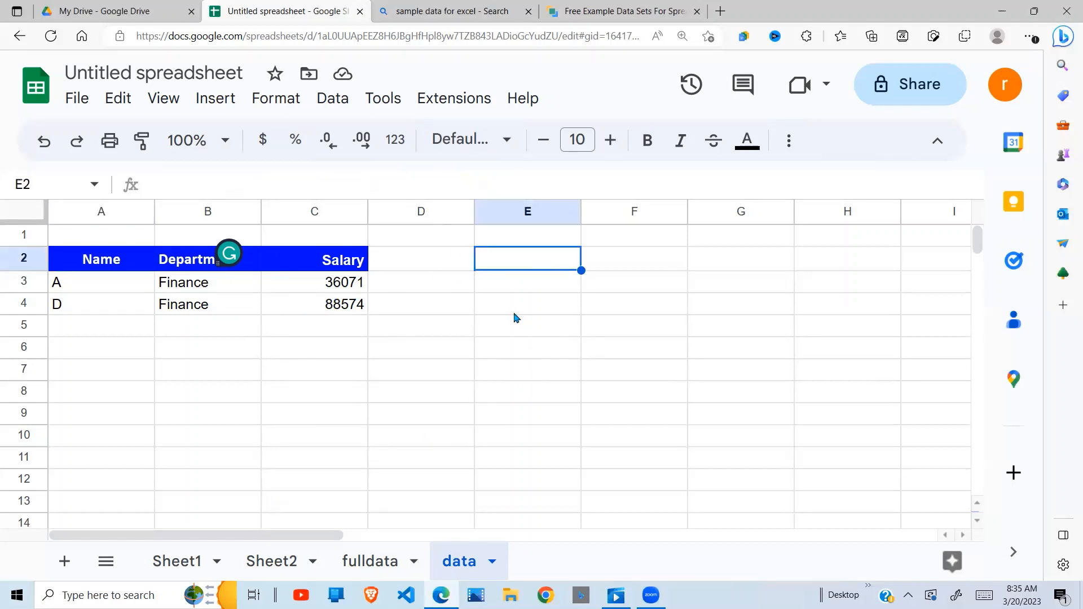
{"action": "left_click", "coordinate": [208, 101]}
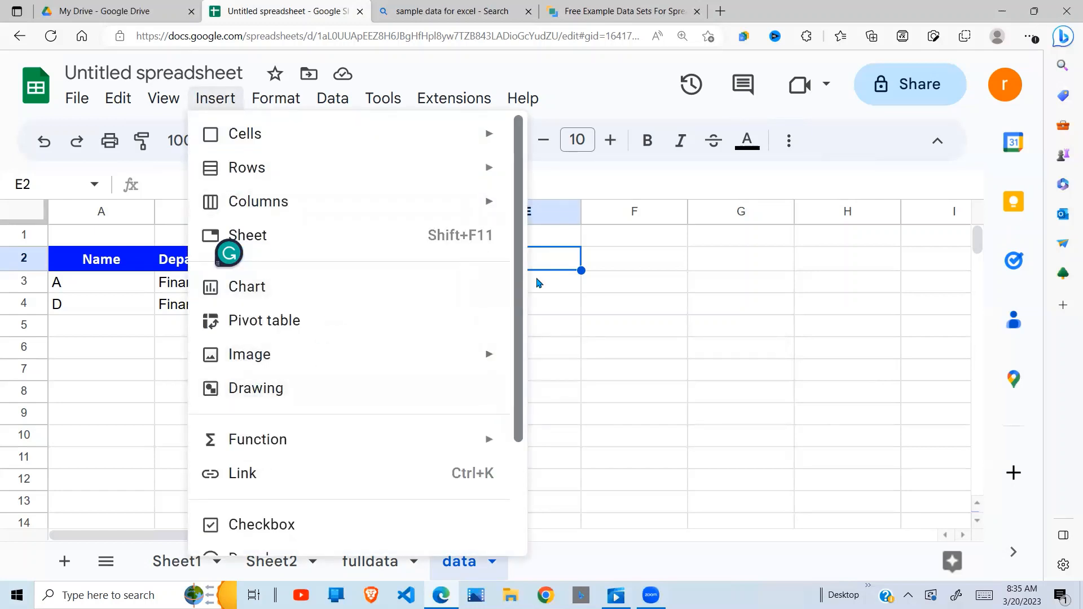
{"action": "scroll", "coordinate": [506, 353], "scroll_direction": "down", "scroll_amount": 3}
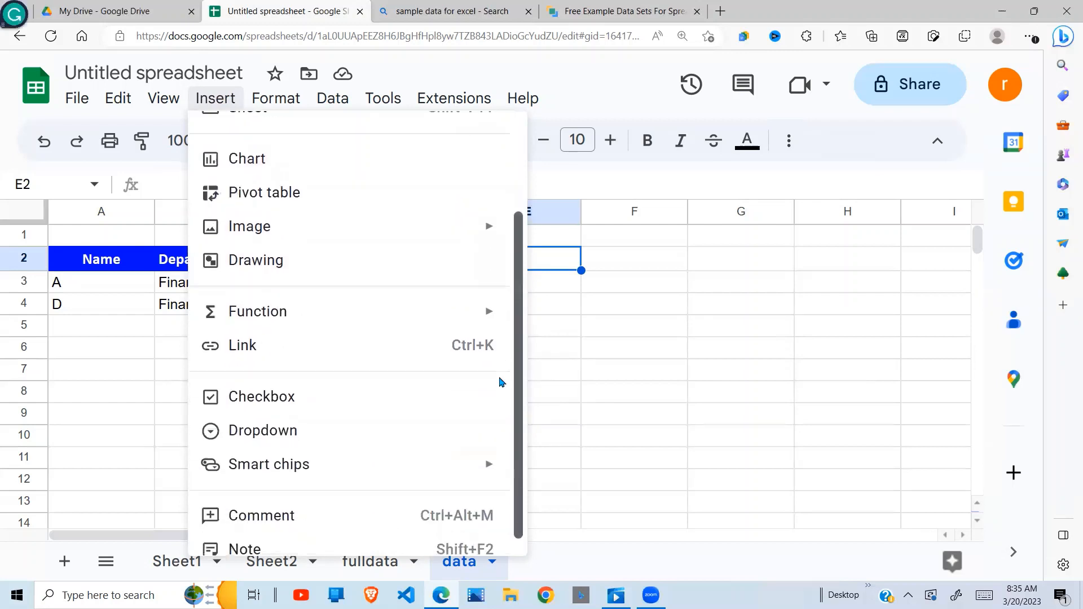
{"action": "left_click", "coordinate": [283, 416]}
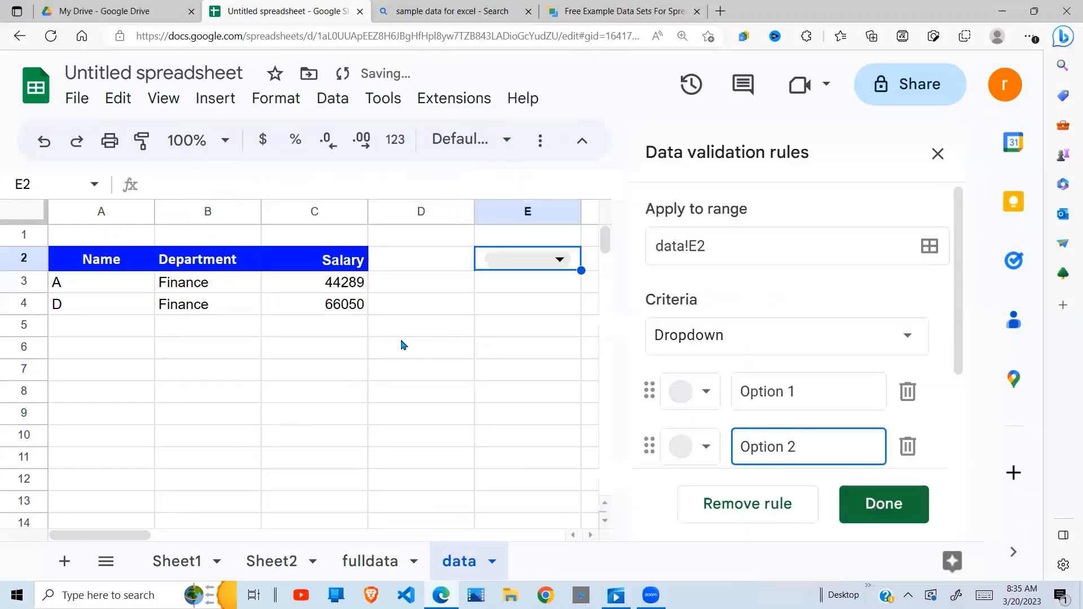
Clear the default dropdown options by switching the criteria to Dropdown (from a range) and back to Dropdown.
{"action": "left_click", "coordinate": [907, 339]}
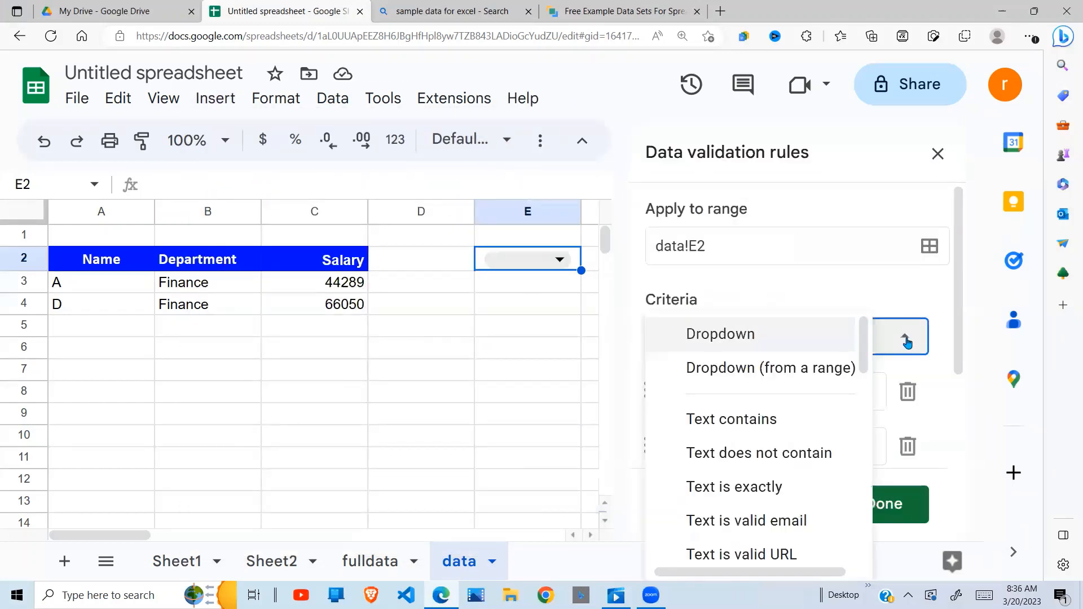
{"action": "left_click", "coordinate": [835, 376]}
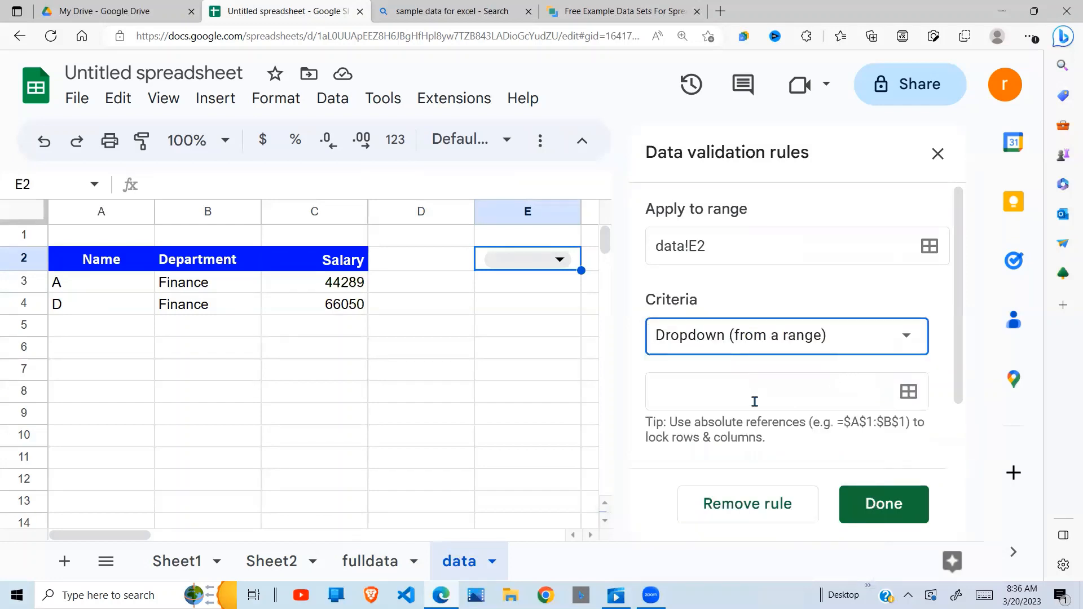
{"action": "left_click", "coordinate": [909, 339]}
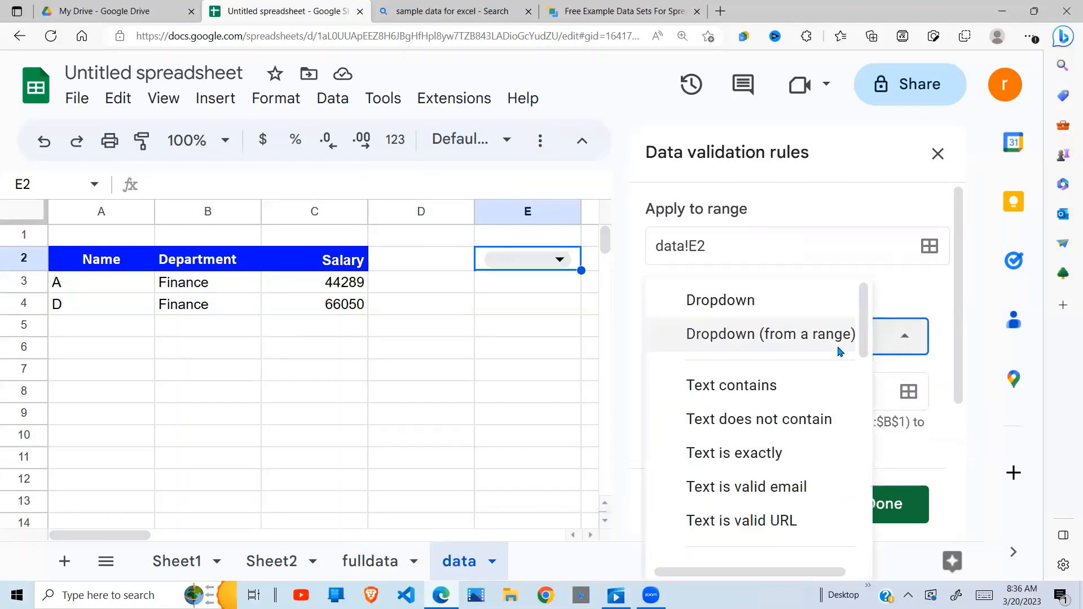
{"action": "left_click", "coordinate": [776, 303]}
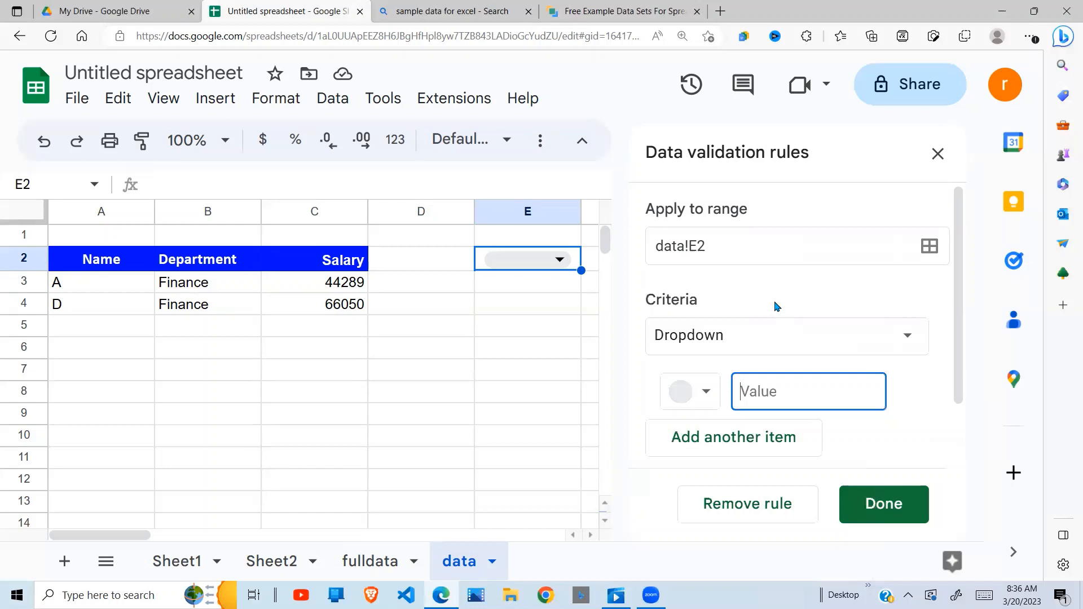
Enter Finance and Operations as the first two items of the E2 dropdown.
{"action": "left_click", "coordinate": [756, 391]}
{"action": "type", "text": "Finance"}
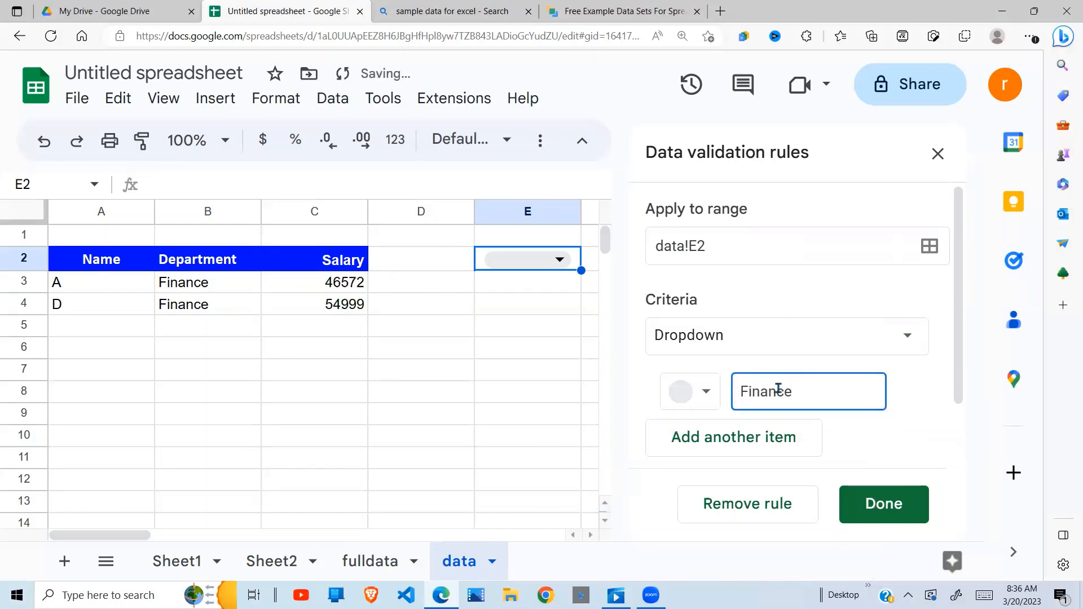
{"action": "left_click", "coordinate": [744, 447]}
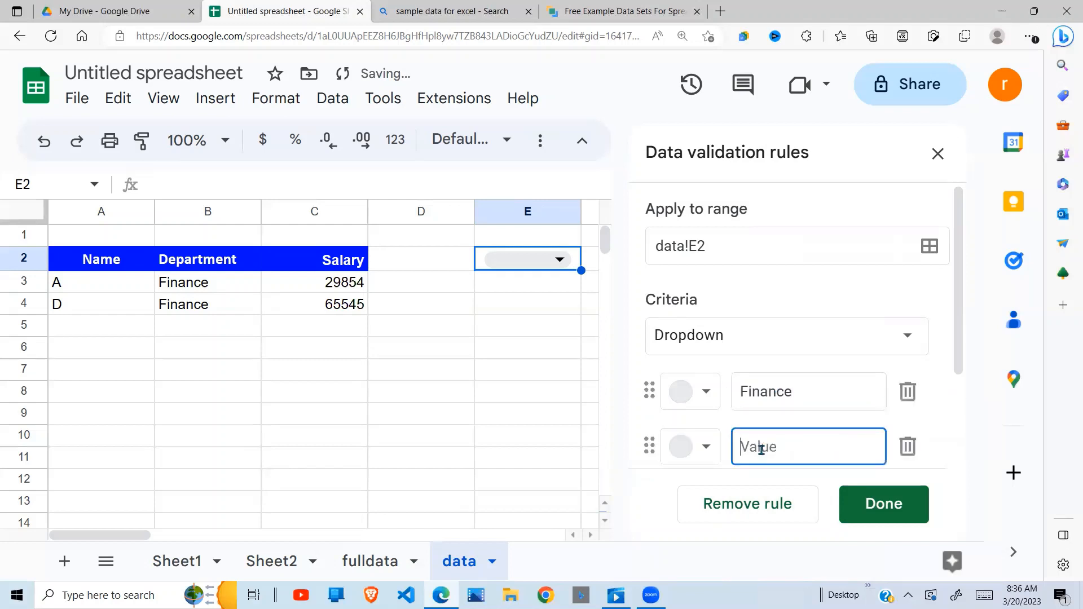
{"action": "type", "text": "Operations"}
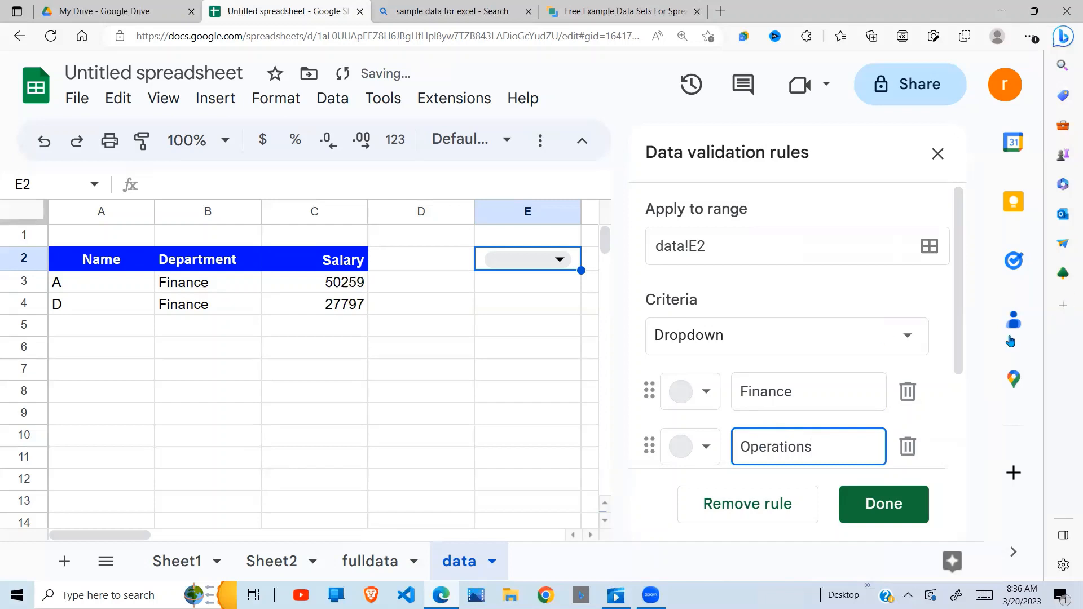
Add Admin and HR as further dropdown items and save the validation rule for E2.
{"action": "left_click", "coordinate": [955, 383]}
{"action": "scroll", "coordinate": [955, 383], "scroll_direction": "down", "scroll_amount": 3}
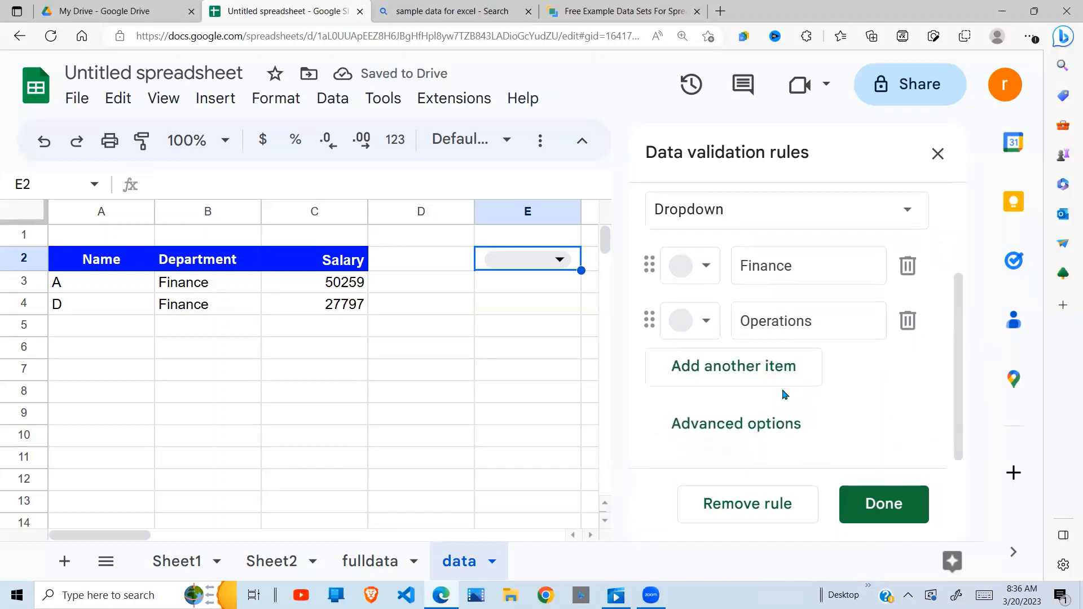
{"action": "left_click", "coordinate": [762, 368]}
{"action": "type", "text": "Admin"}
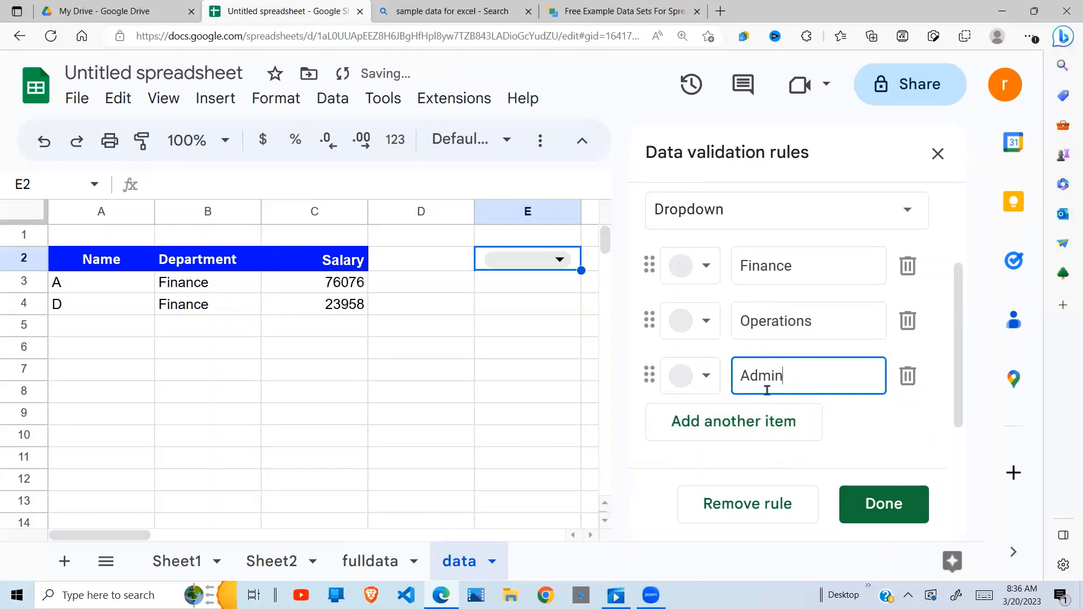
{"action": "left_click", "coordinate": [693, 424]}
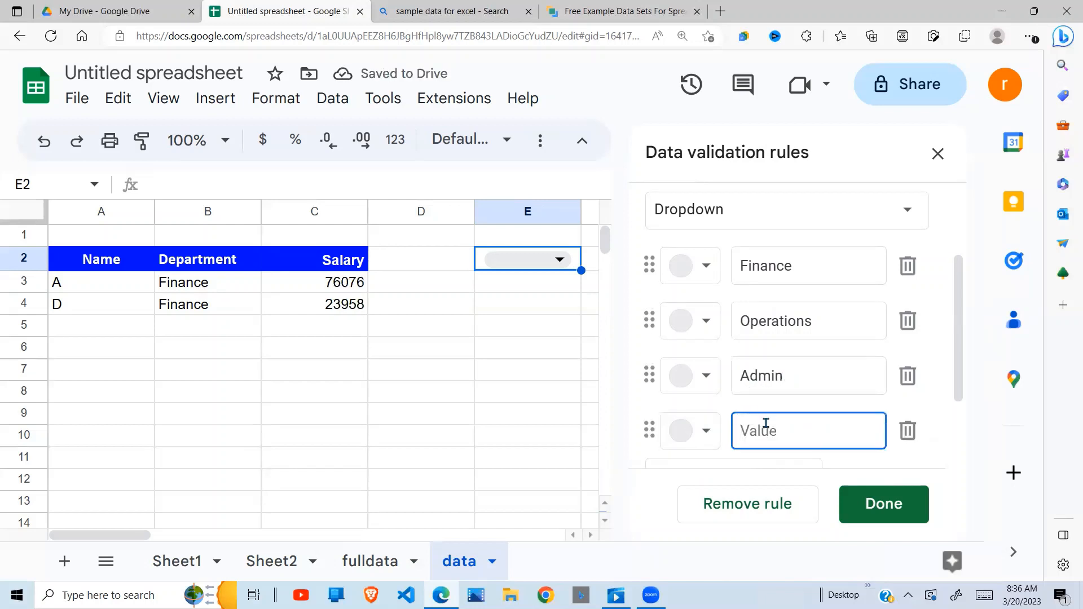
{"action": "type", "text": "HR"}
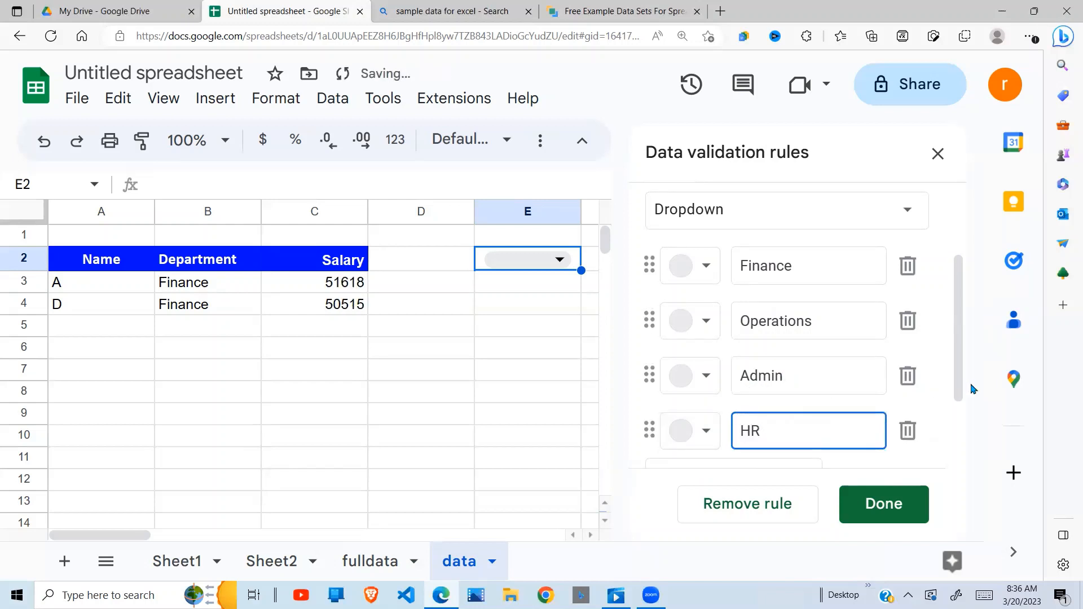
{"action": "left_click_drag", "start_coordinate": [959, 390], "coordinate": [958, 437]}
{"action": "left_click", "coordinate": [905, 504]}
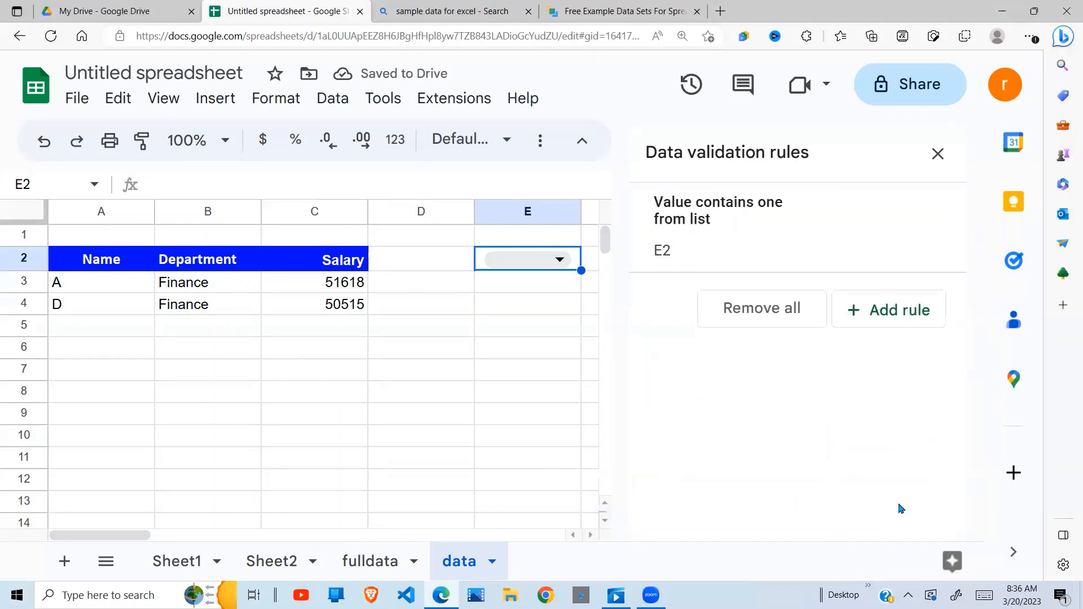
Close the data validation rules and check the option list of the E2 dropdown.
{"action": "left_click", "coordinate": [938, 153]}
{"action": "left_click", "coordinate": [560, 260]}
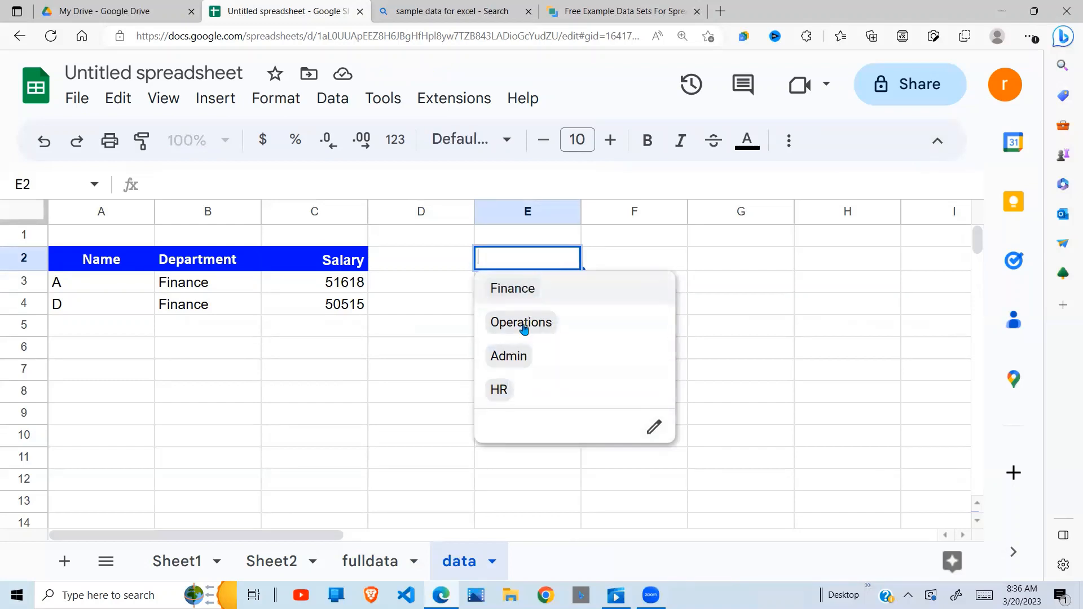
{"action": "left_click", "coordinate": [441, 342]}
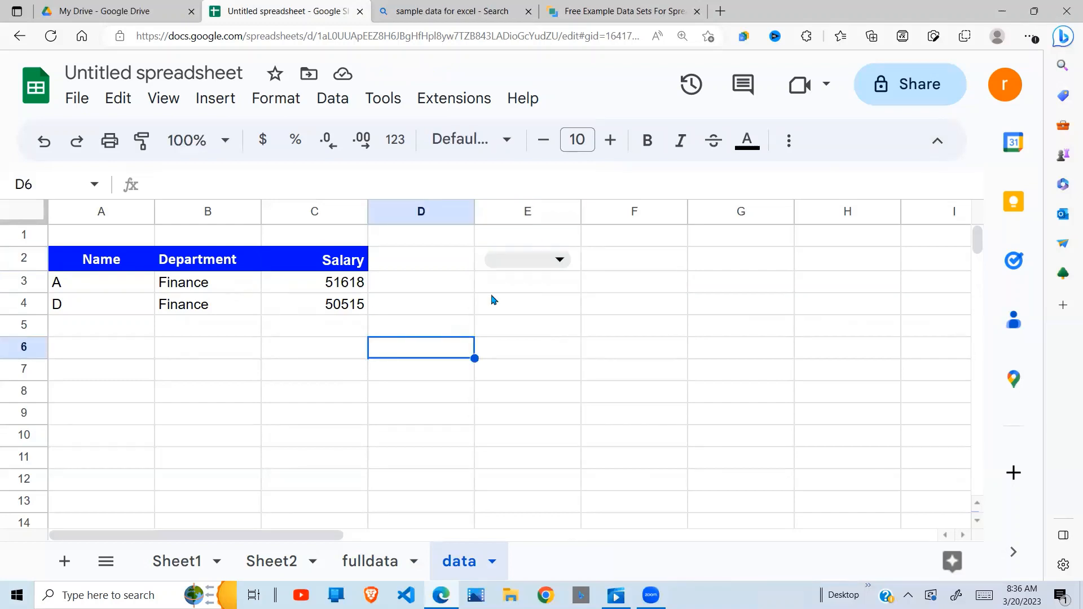
{"action": "left_click", "coordinate": [508, 251]}
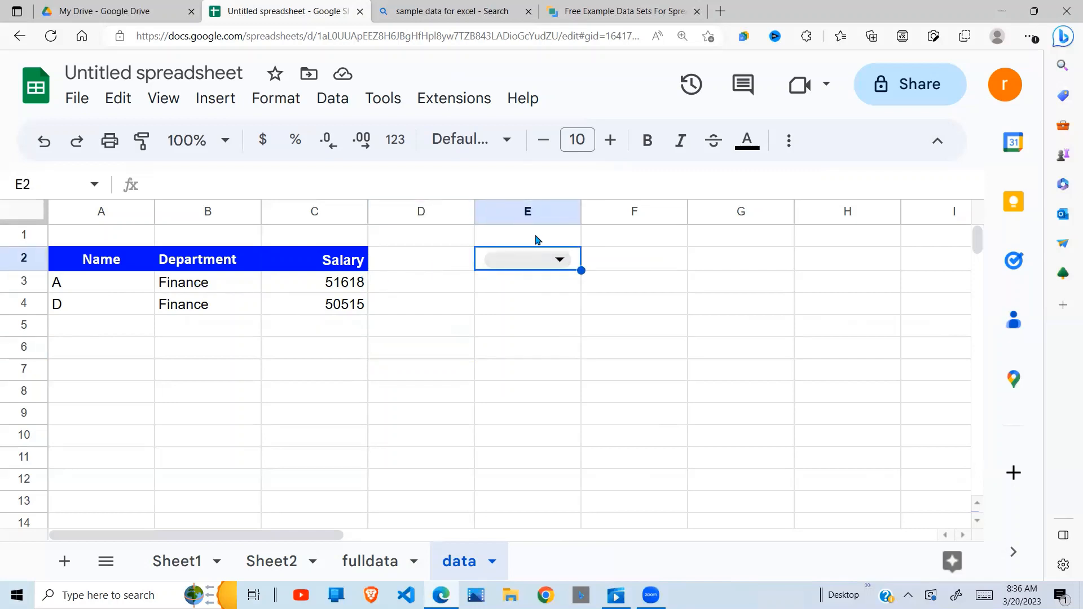
Replace the "Finance" criterion in cell A3's FILTER formula with a reference to dropdown cell E2.
{"action": "left_click", "coordinate": [148, 286]}
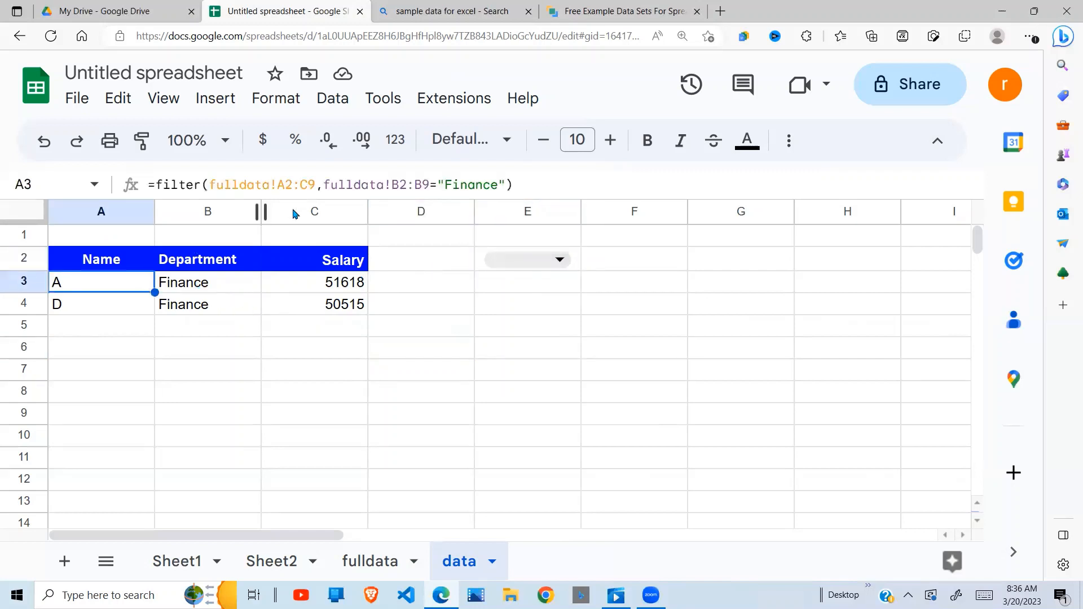
{"action": "left_click", "coordinate": [505, 184]}
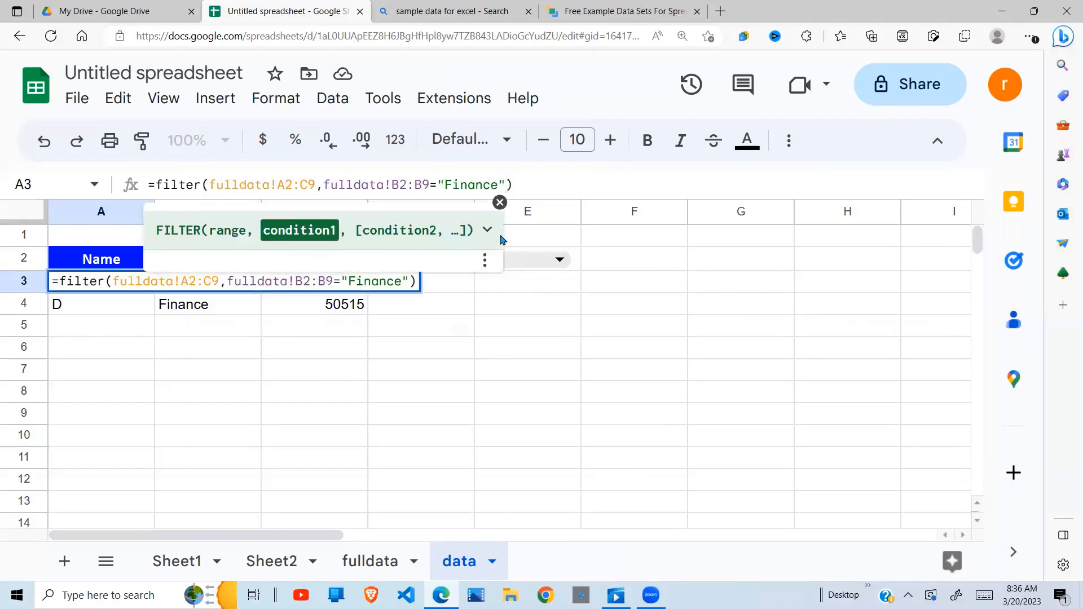
{"action": "key", "text": "BackSpace"}
{"action": "key", "text": "BackSpace"}
{"action": "key", "text": "BackSpace"}
{"action": "key", "text": "BackSpace"}
{"action": "key", "text": "BackSpace"}
{"action": "key", "text": "BackSpace"}
{"action": "key", "text": "BackSpace"}
{"action": "key", "text": "BackSpace"}
{"action": "key", "text": "BackSpace"}
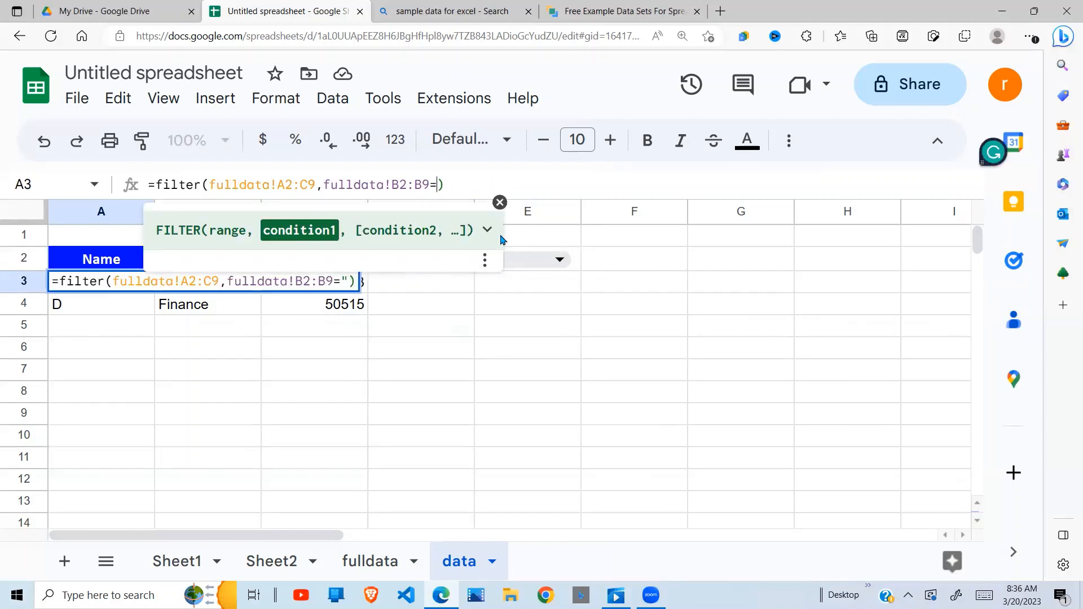
{"action": "left_click", "coordinate": [546, 265]}
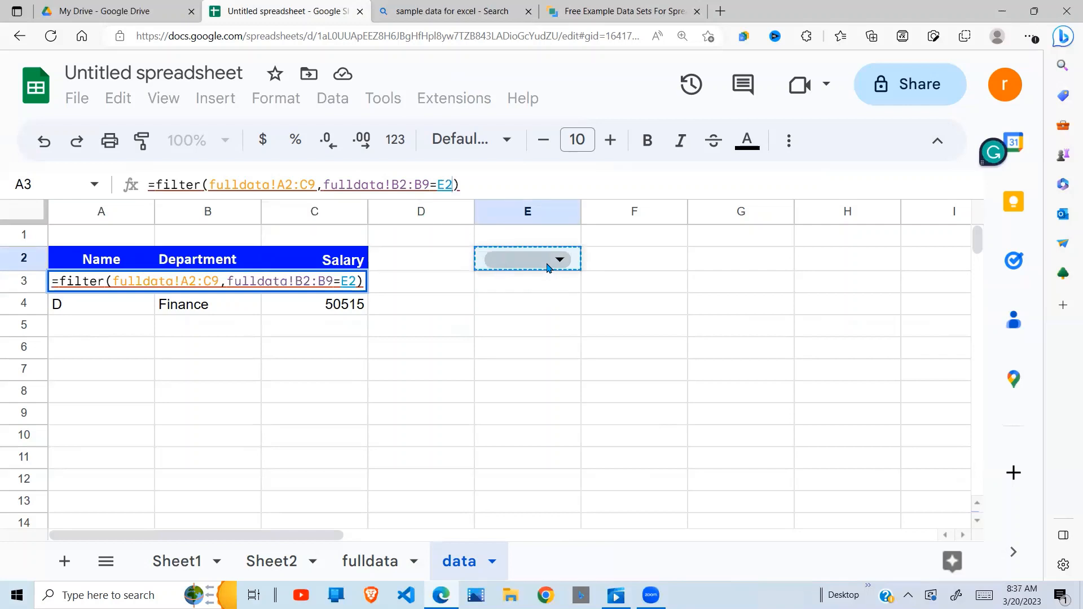
{"action": "key", "text": "Return"}
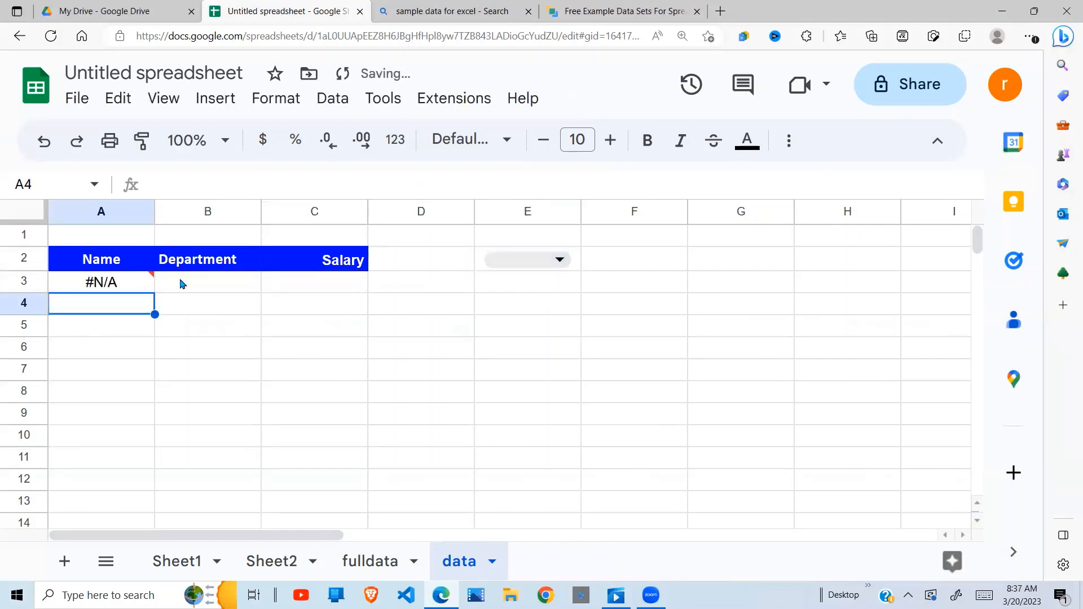
{"action": "left_click", "coordinate": [153, 287]}
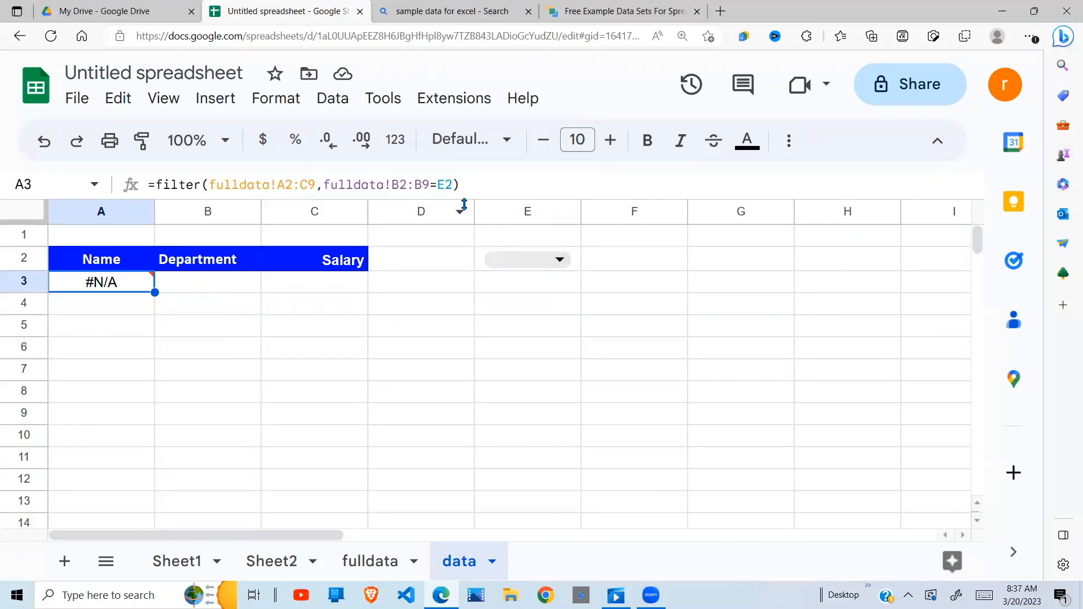
Test the filter by choosing Finance, Operations, Admin and finally HR in the E2 dropdown.
{"action": "left_click", "coordinate": [561, 264]}
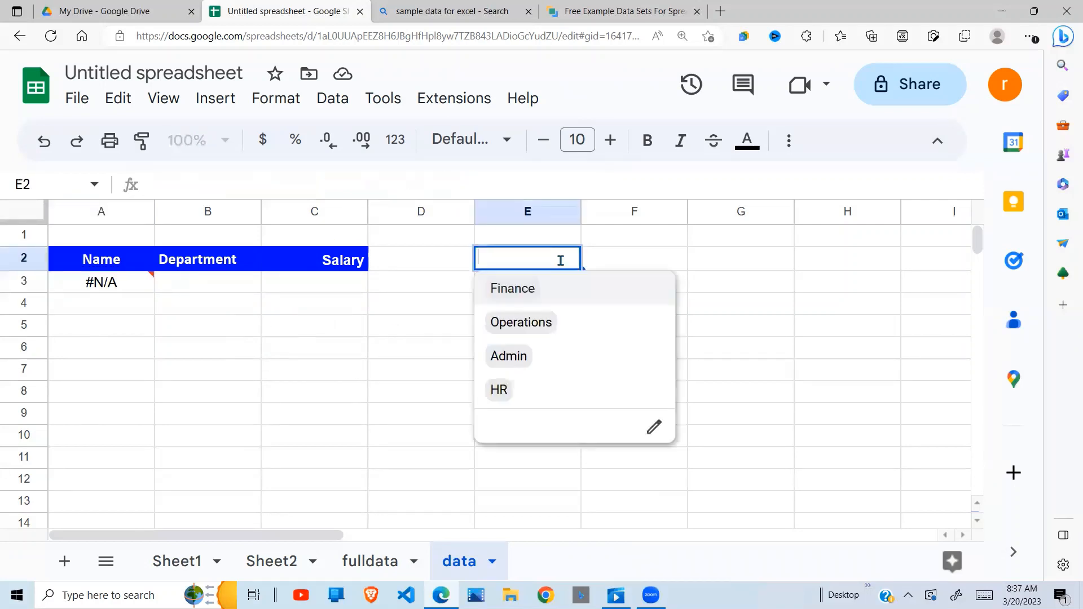
{"action": "left_click", "coordinate": [534, 298]}
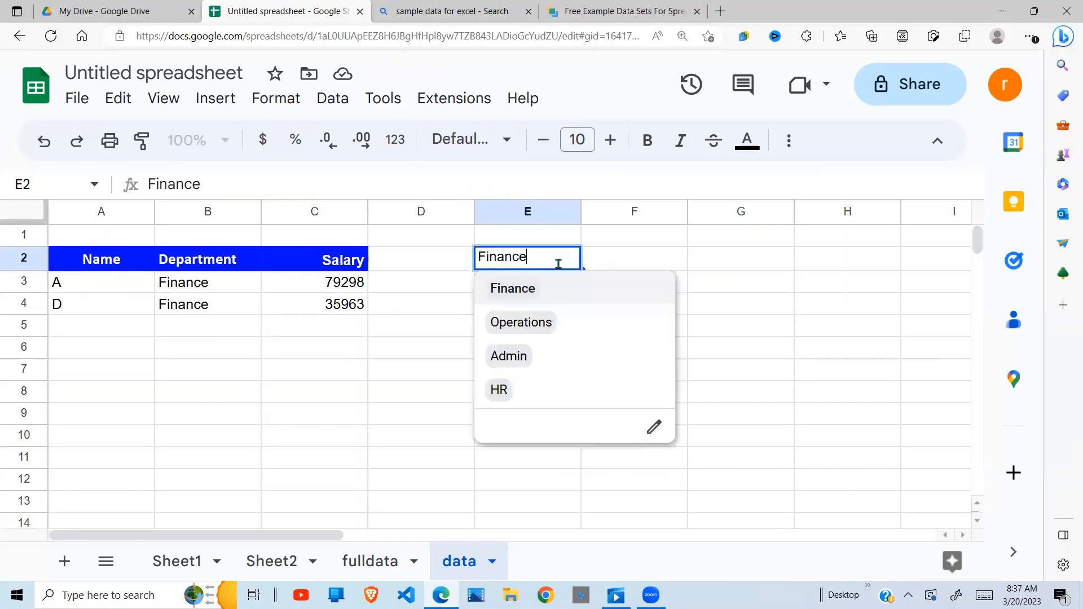
{"action": "left_click", "coordinate": [523, 324]}
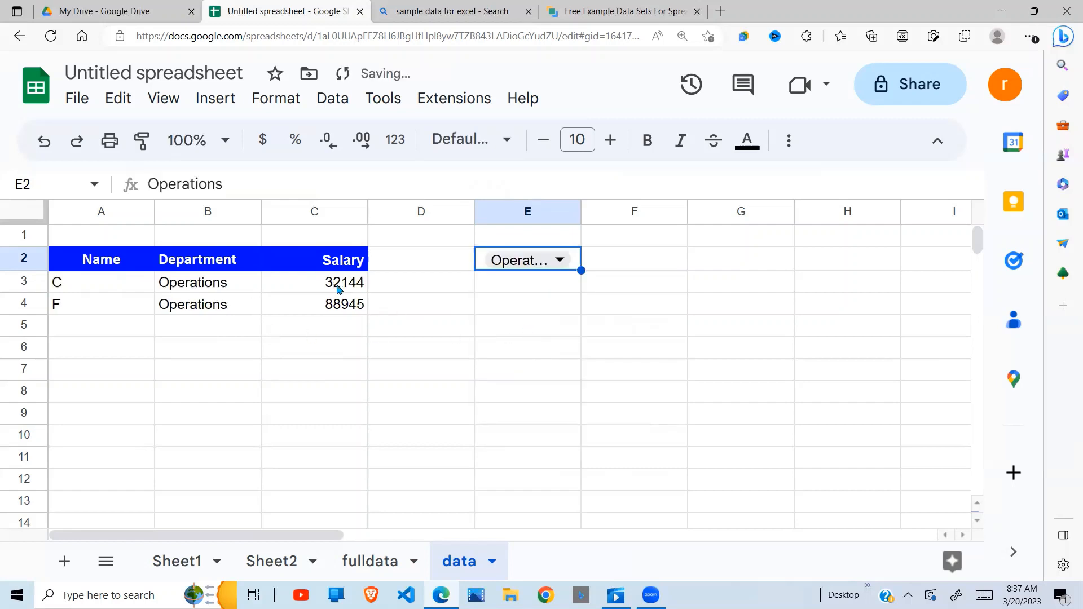
{"action": "left_click", "coordinate": [560, 260]}
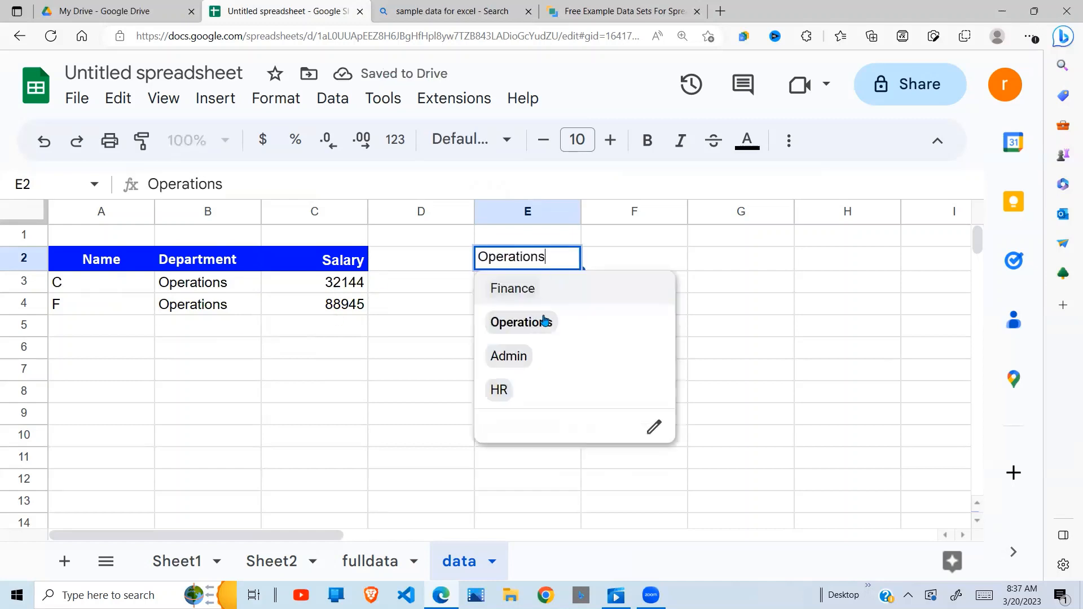
{"action": "left_click", "coordinate": [523, 357]}
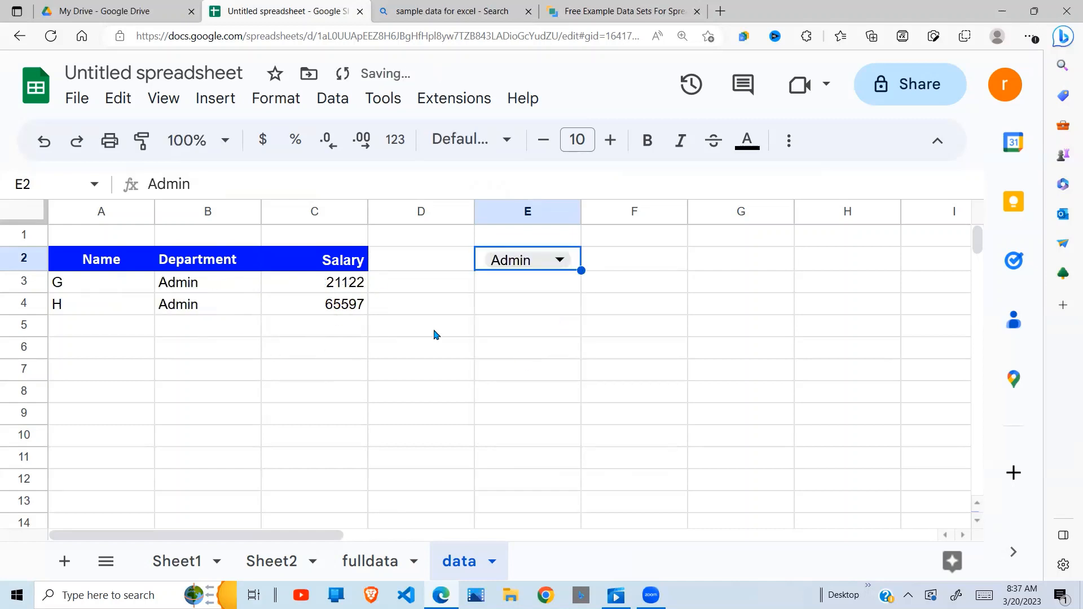
{"action": "left_click", "coordinate": [561, 260]}
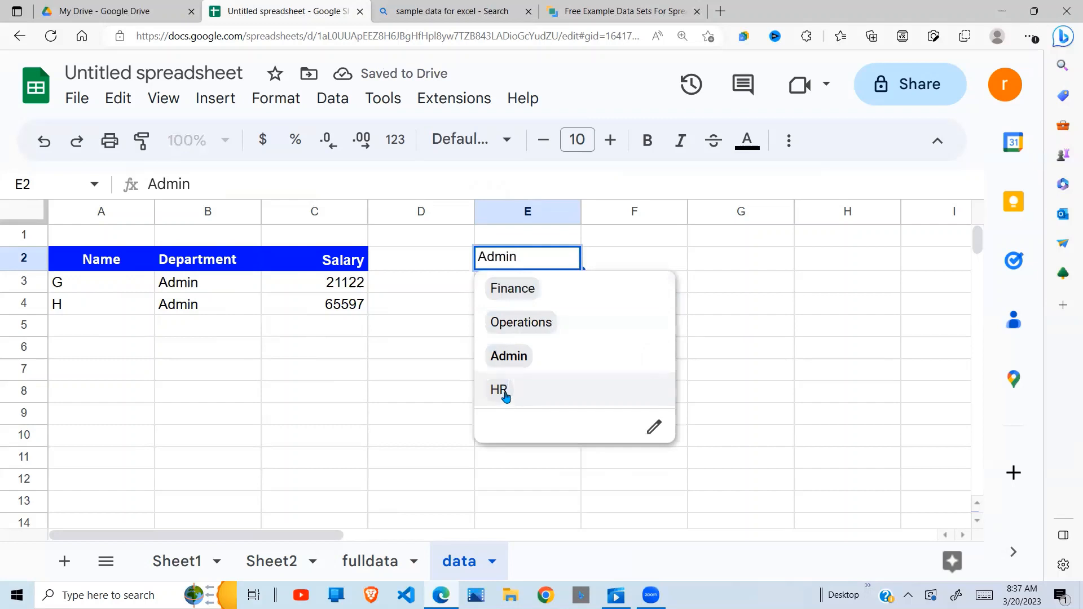
{"action": "left_click", "coordinate": [513, 398]}
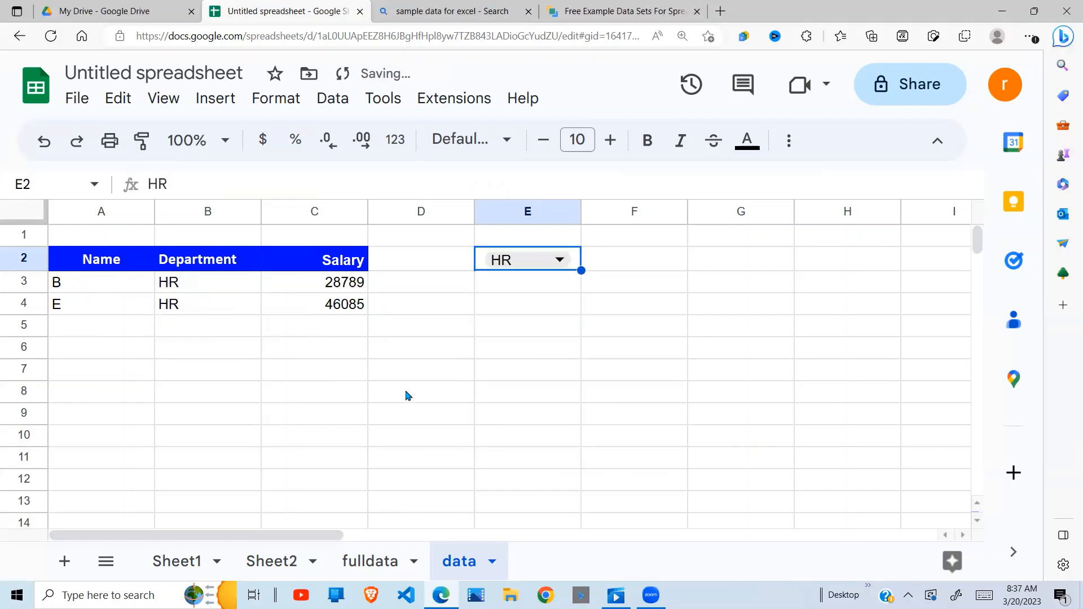